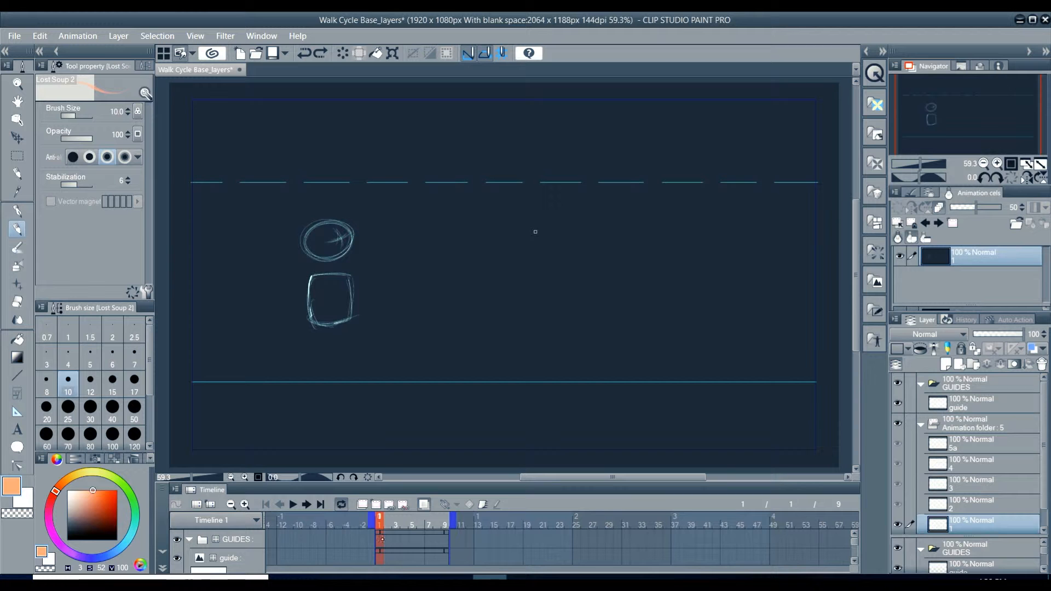
Step: Scrub through frames 1 to 9 to review how the head and body sketches are spaced
mouse_move(379, 524)
left_mouse_down()
mouse_move(441, 526)
mouse_move(385, 532)
left_mouse_up()
mouse_move(372, 526)
left_mouse_down()
mouse_move(445, 526)
mouse_move(371, 523)
left_mouse_up()
mouse_move(379, 519)
left_mouse_down()
mouse_move(446, 519)
mouse_move(379, 519)
left_mouse_up()
mouse_move(386, 518)
left_mouse_down()
mouse_move(446, 518)
mouse_move(380, 525)
mouse_move(449, 519)
mouse_move(377, 523)
mouse_move(456, 522)
mouse_move(381, 521)
left_mouse_up()
left_click(396, 522)
mouse_move(406, 522)
left_mouse_down()
mouse_move(445, 521)
mouse_move(379, 520)
mouse_move(445, 520)
mouse_move(379, 522)
left_mouse_up()
mouse_move(381, 524)
left_mouse_down()
mouse_move(445, 524)
mouse_move(380, 521)
left_mouse_up()
left_click(438, 521)
left_click_drag(442, 527, 379, 525)
left_click_drag(379, 525, 414, 525)
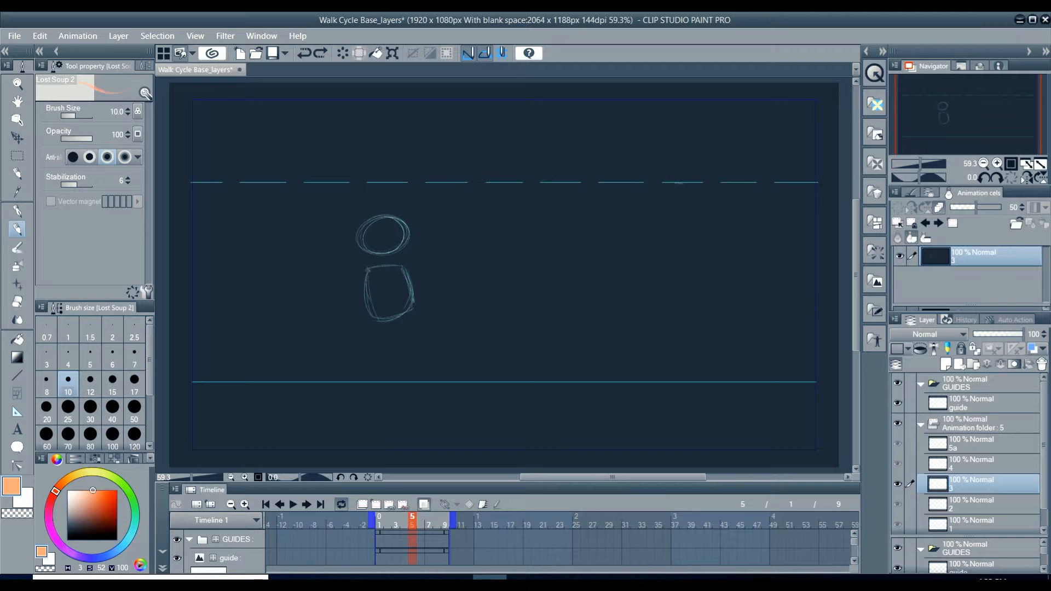
left_click_drag(381, 523, 417, 524)
mouse_move(412, 525)
left_mouse_down()
mouse_move(446, 525)
mouse_move(379, 525)
mouse_move(446, 524)
mouse_move(379, 524)
left_mouse_up()
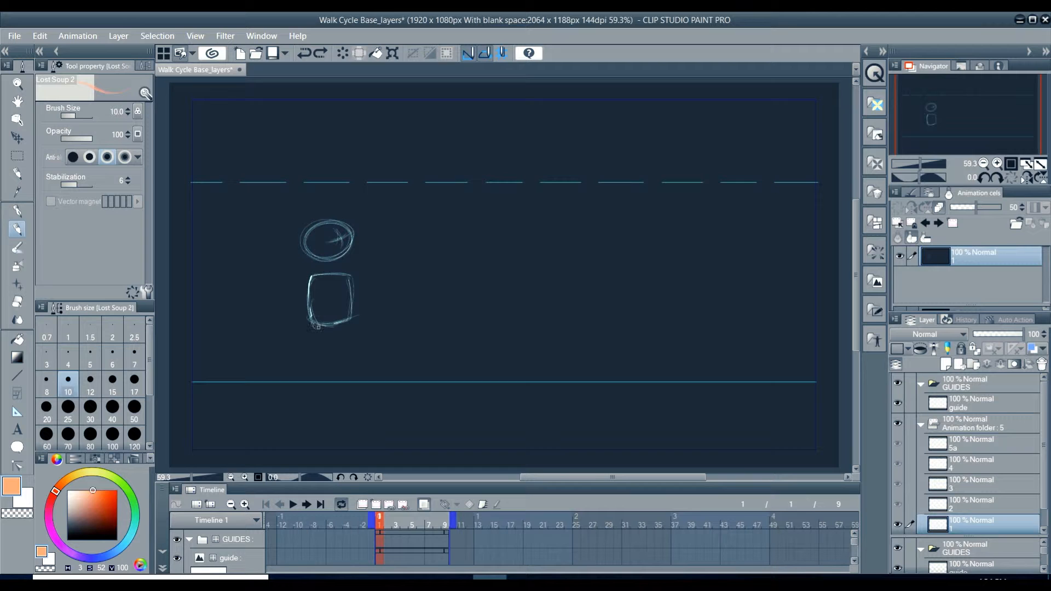
Step: Sketch the orange rear leg on frame 1, with hip and knee joints and a foot flat on the ground line
left_click_drag(315, 323, 316, 325)
left_click_drag(313, 329, 309, 353)
left_click_drag(300, 379, 311, 381)
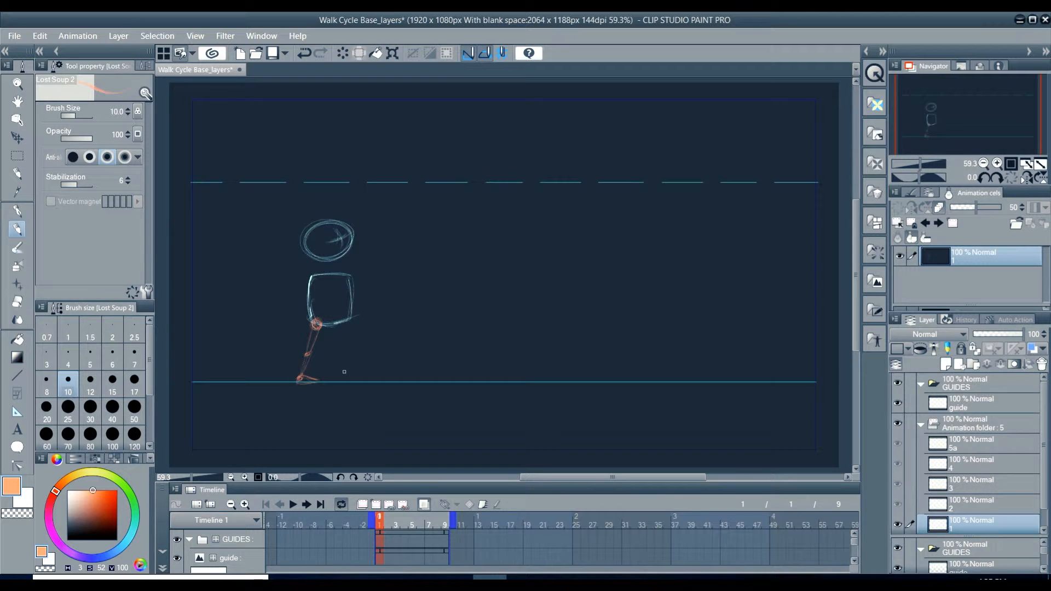
left_click_drag(302, 379, 297, 377)
Step: Switch to light blue with hue 203 and sketch the forward-stepping leg on frame 1, heel on the ground line and toe raised
left_click_drag(131, 533, 118, 551)
left_click(115, 491)
left_click(101, 490)
left_click_drag(366, 320, 369, 316)
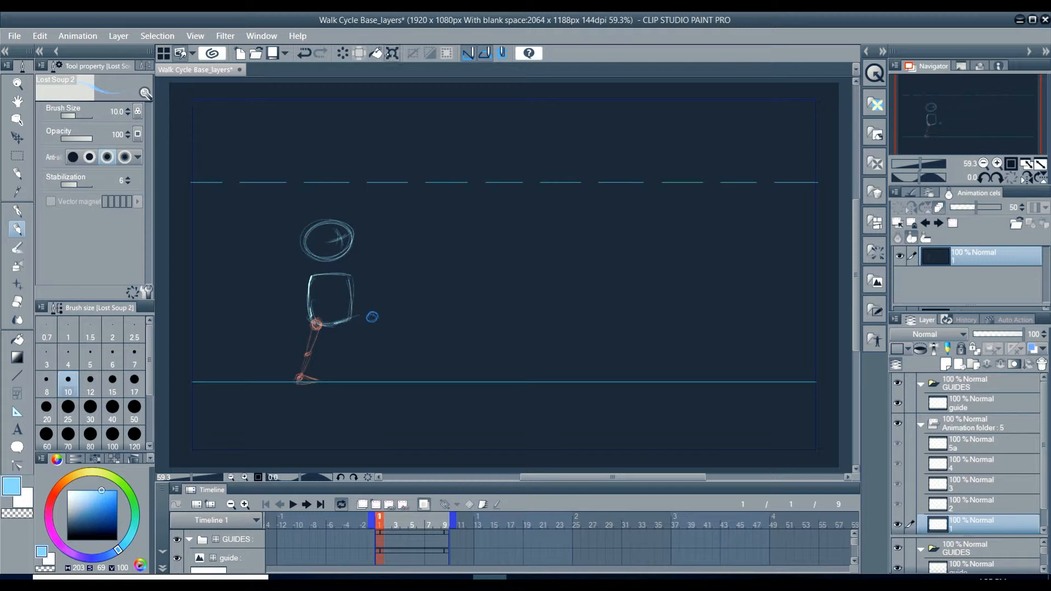
left_click(304, 53)
mouse_move(348, 324)
left_mouse_down()
mouse_move(344, 316)
mouse_move(360, 378)
left_mouse_up()
mouse_move(346, 328)
left_mouse_down()
mouse_move(370, 390)
mouse_move(358, 385)
mouse_move(381, 380)
mouse_move(357, 381)
mouse_move(384, 382)
left_mouse_up()
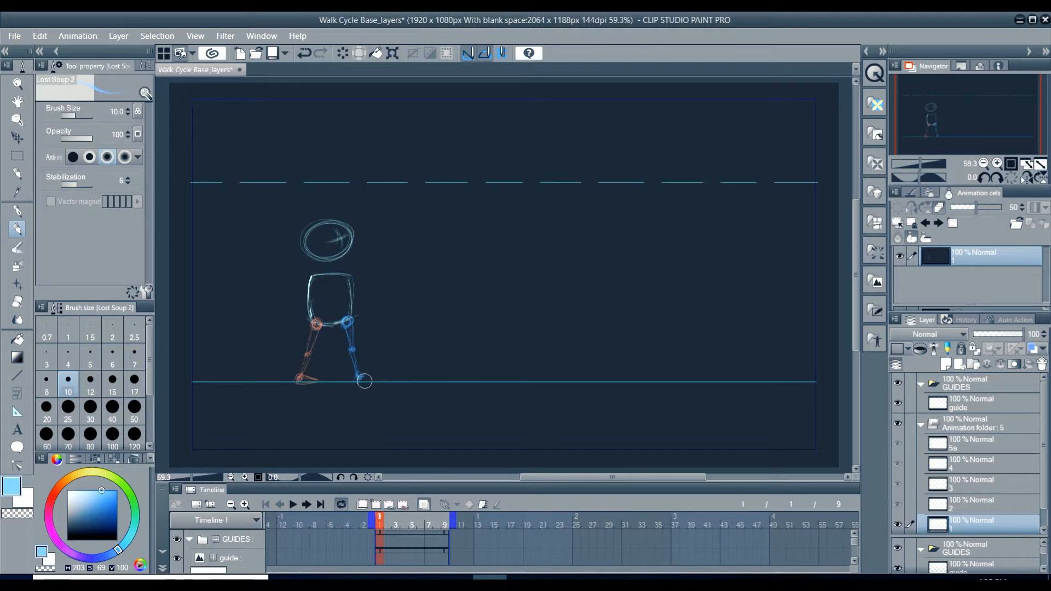
left_click_drag(360, 378, 379, 368)
Step: On frame 9, sketch the forward-stepping leg in orange from the body's rear hip, with the heel on the ground line and toe raised
left_click_drag(386, 517, 445, 517)
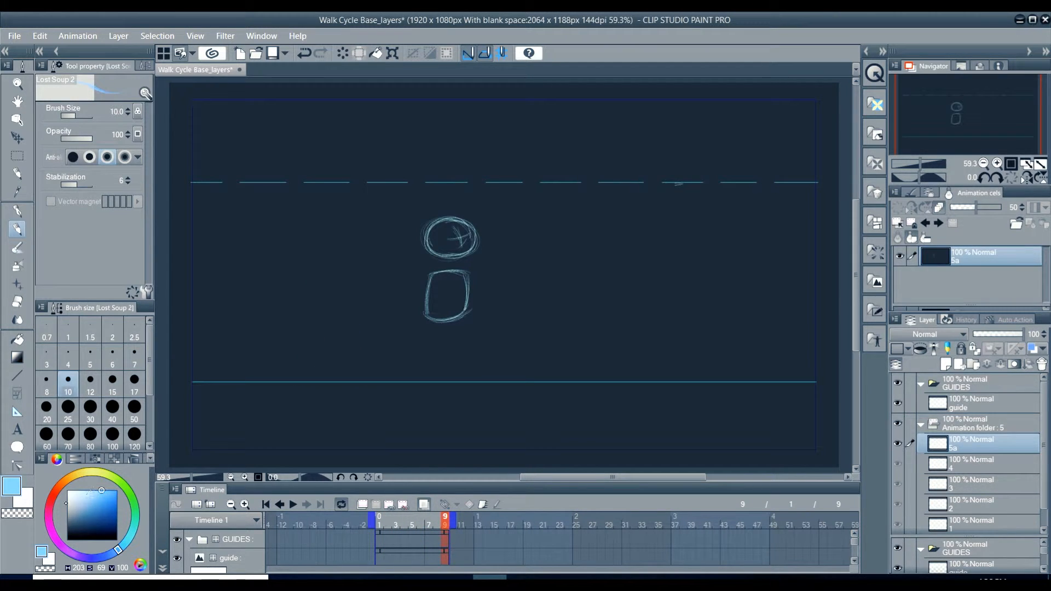
left_click(56, 492)
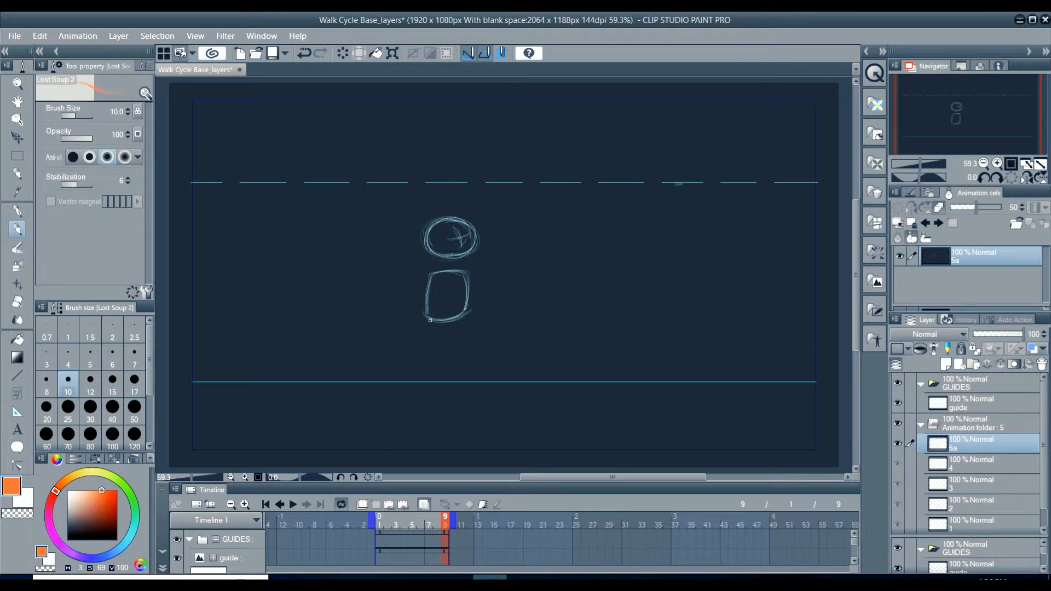
left_click_drag(433, 314, 426, 319)
left_click_drag(447, 344, 448, 344)
left_click_drag(471, 377, 489, 363)
mouse_move(475, 378)
left_mouse_down()
mouse_move(450, 338)
mouse_move(427, 327)
mouse_move(453, 347)
left_mouse_up()
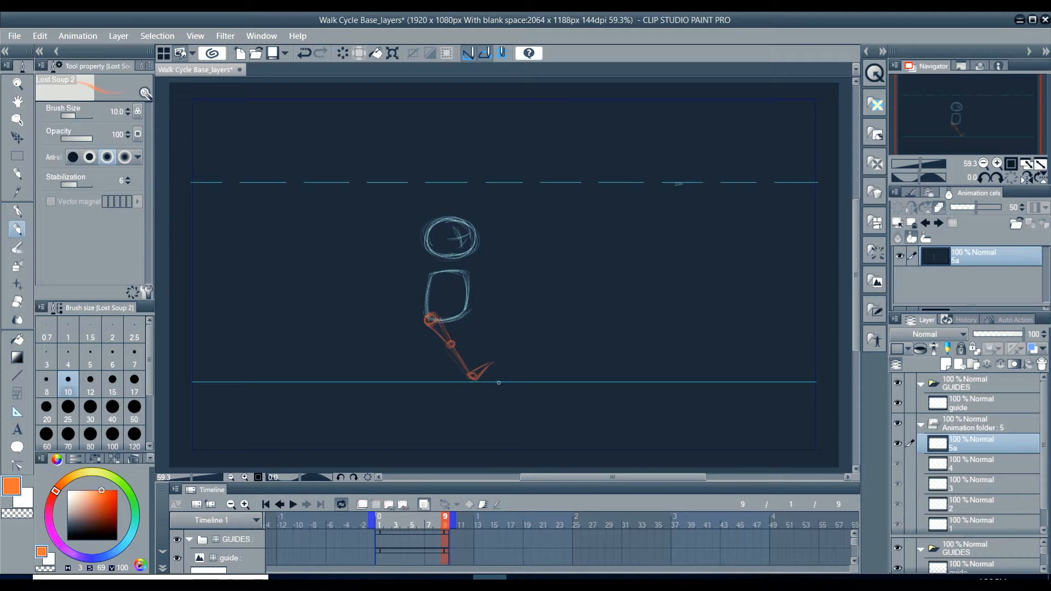
Step: Switch to light blue with hue 197 and sketch the trailing leg on frame 9 with its foot flat on the ground line
left_click(127, 539)
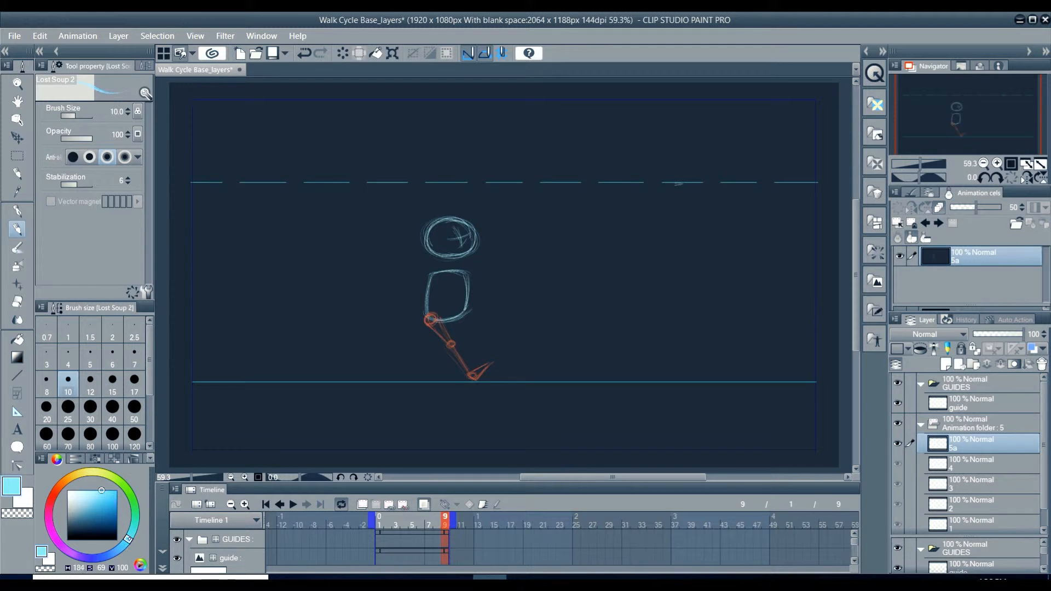
left_click_drag(128, 539, 122, 547)
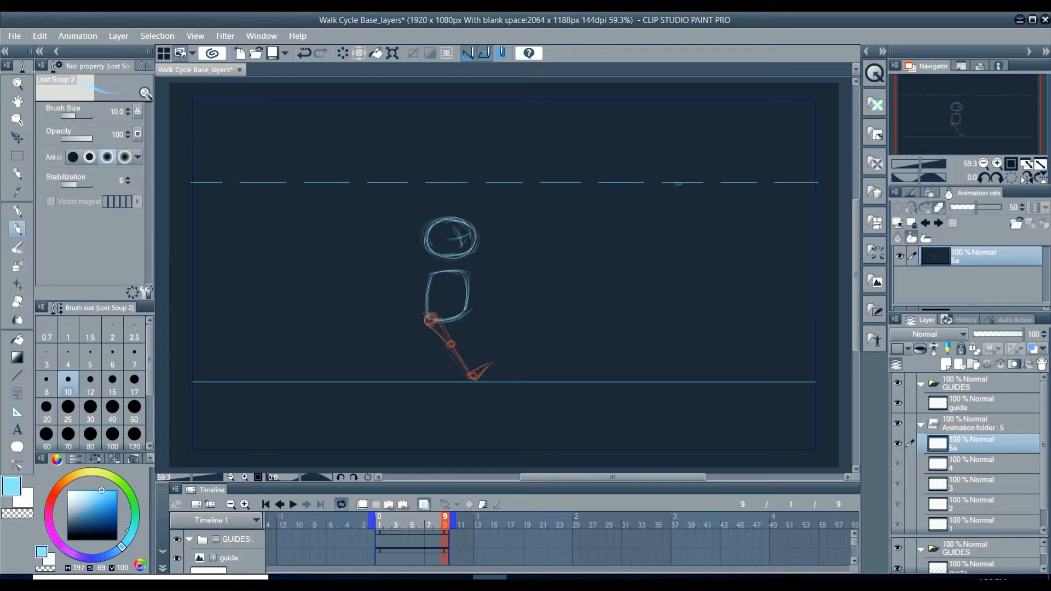
mouse_move(460, 326)
left_mouse_down()
mouse_move(459, 308)
mouse_move(454, 319)
mouse_move(469, 314)
mouse_move(454, 317)
left_mouse_up()
left_click_drag(445, 341, 446, 341)
mouse_move(426, 381)
left_mouse_down()
mouse_move(430, 371)
mouse_move(443, 382)
mouse_move(423, 382)
mouse_move(440, 379)
mouse_move(434, 366)
mouse_move(427, 377)
left_mouse_up()
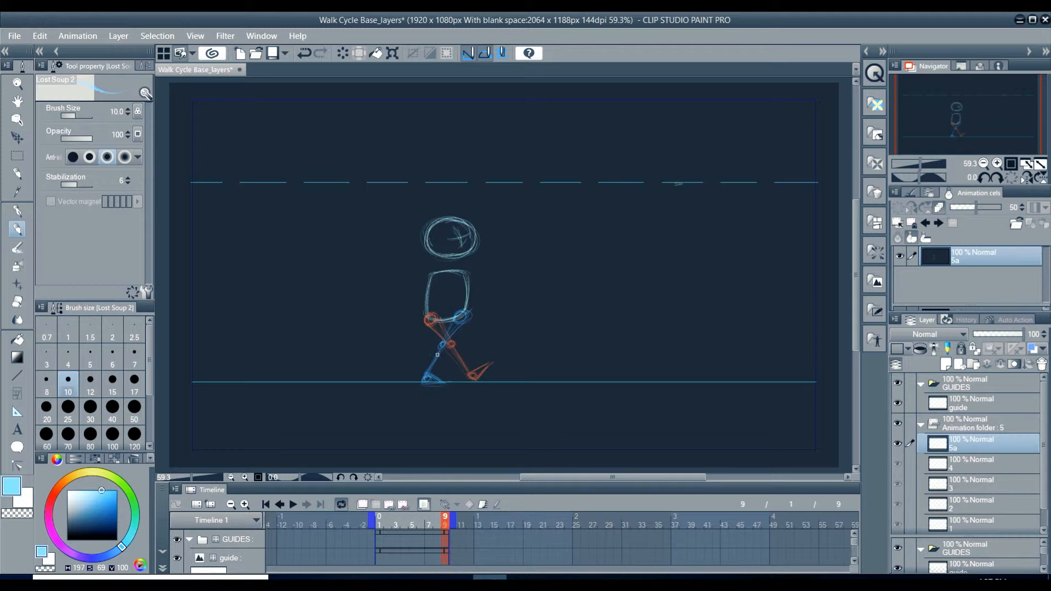
Step: Compare the poses on frames 1 and 9, and raise frame 5's head and body sketch toward the dashed guide line
left_click_drag(443, 523, 378, 522)
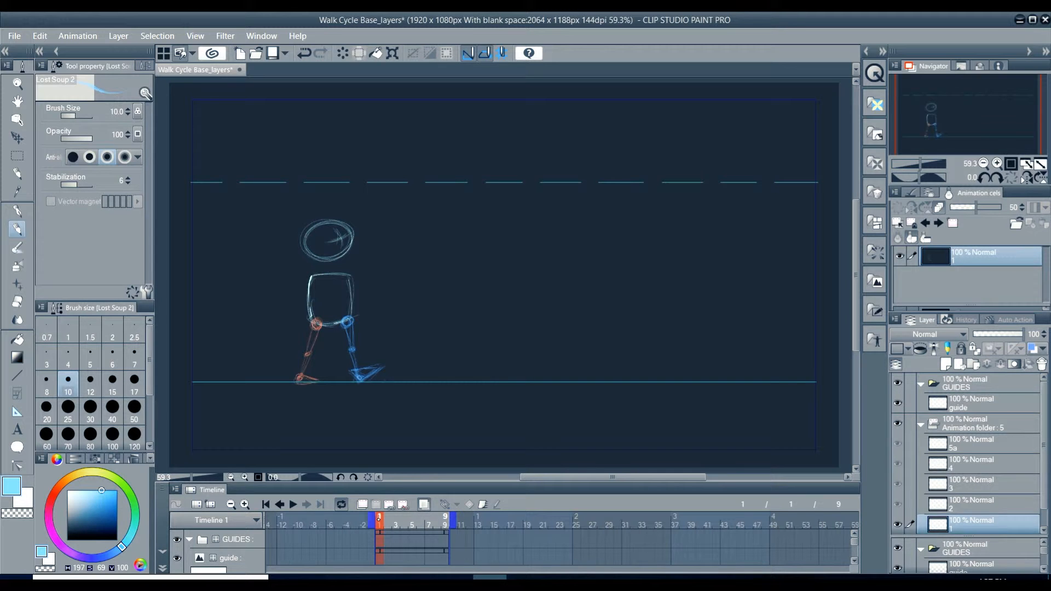
left_click_drag(379, 521, 454, 522)
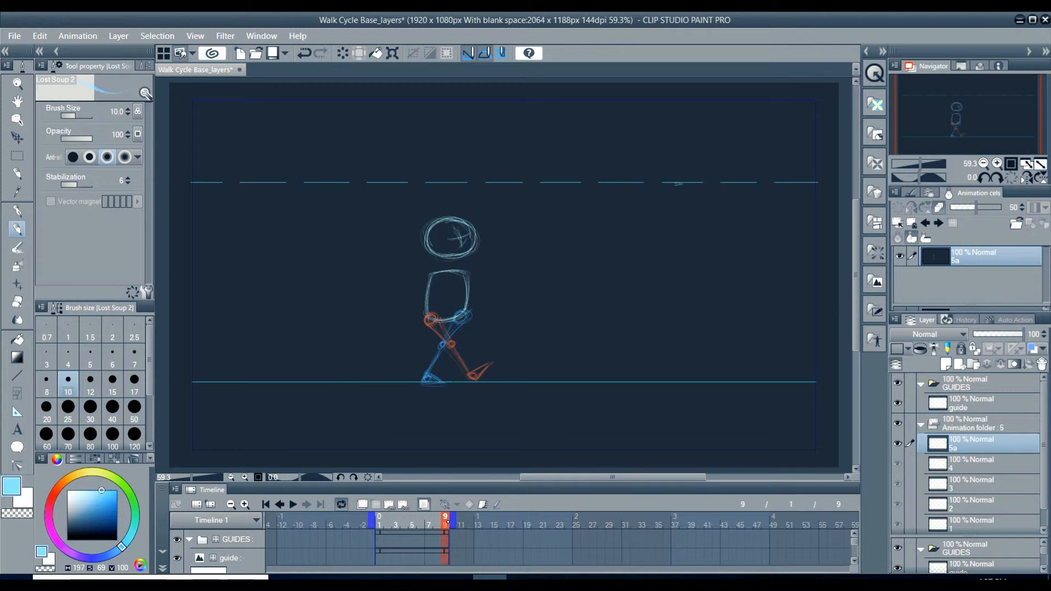
left_click(378, 524)
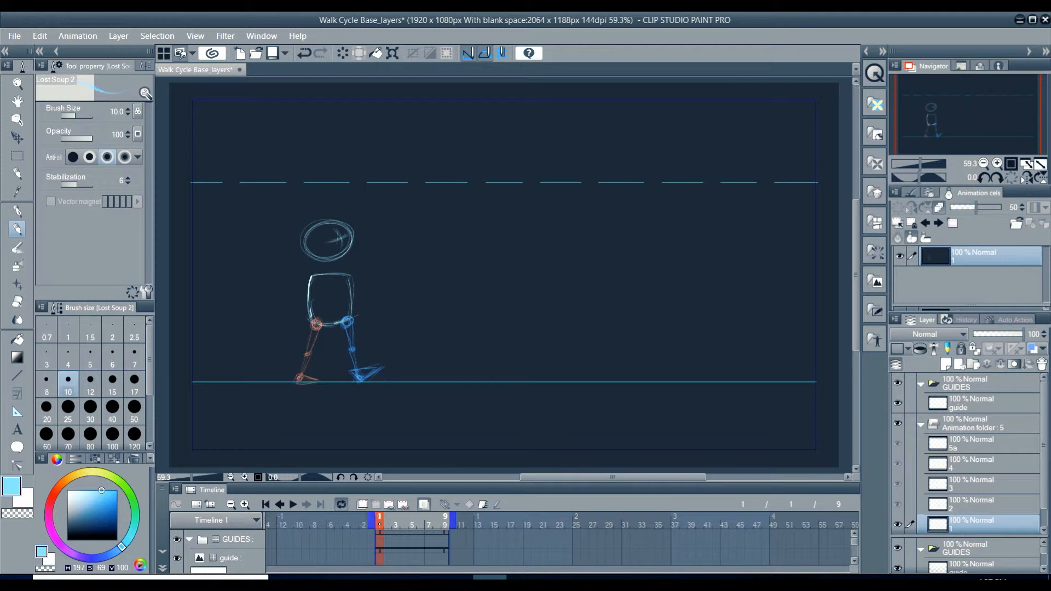
mouse_move(379, 520)
left_mouse_down()
mouse_move(445, 520)
mouse_move(373, 521)
mouse_move(412, 524)
left_mouse_up()
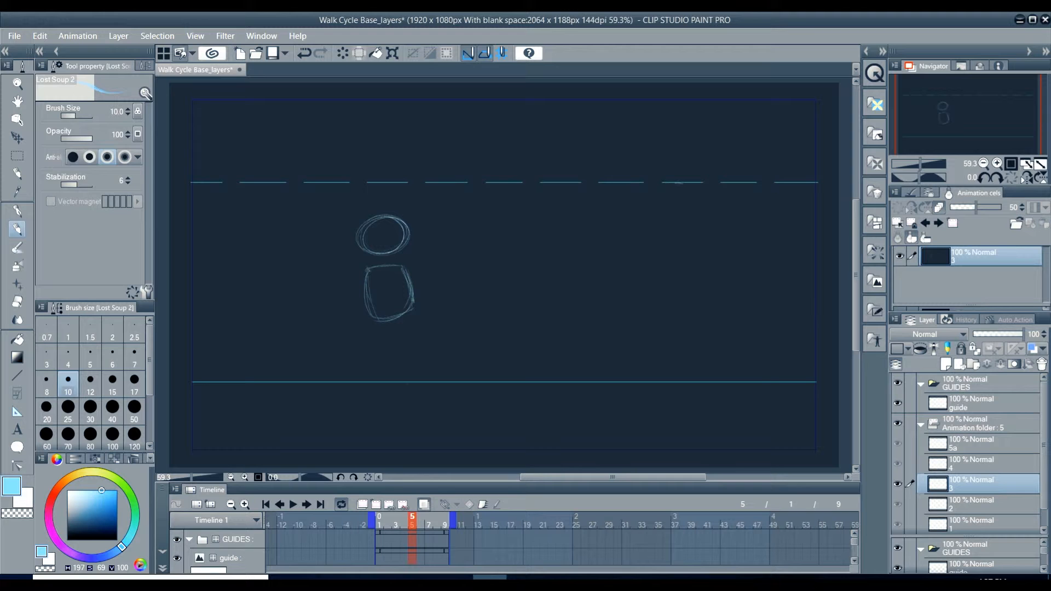
key("m")
mouse_move(315, 207)
left_mouse_down()
mouse_move(418, 263)
mouse_move(474, 344)
left_mouse_up()
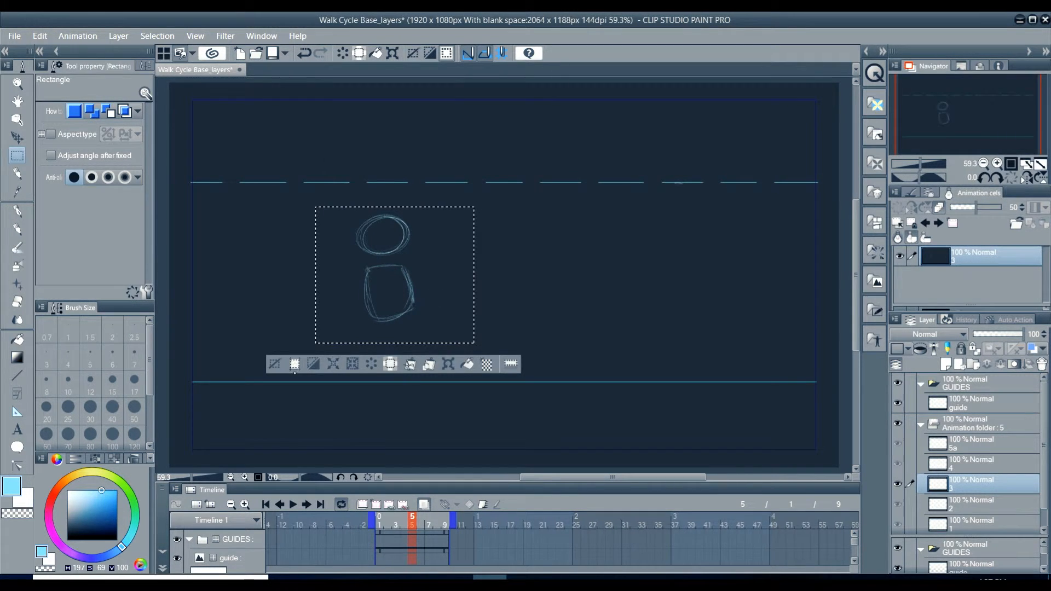
key("ctrl+t")
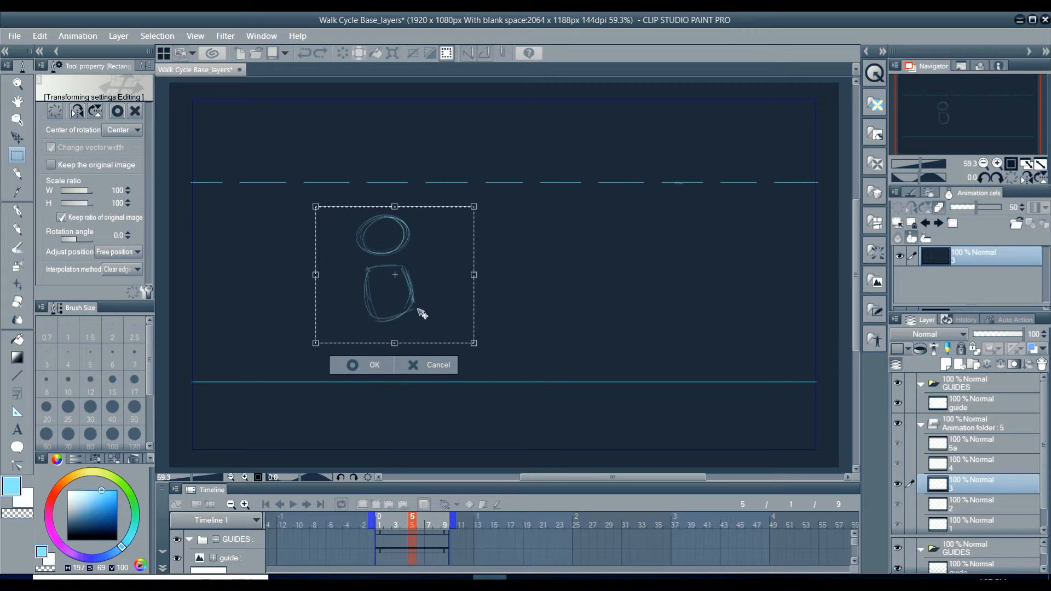
left_click_drag(423, 316, 423, 300)
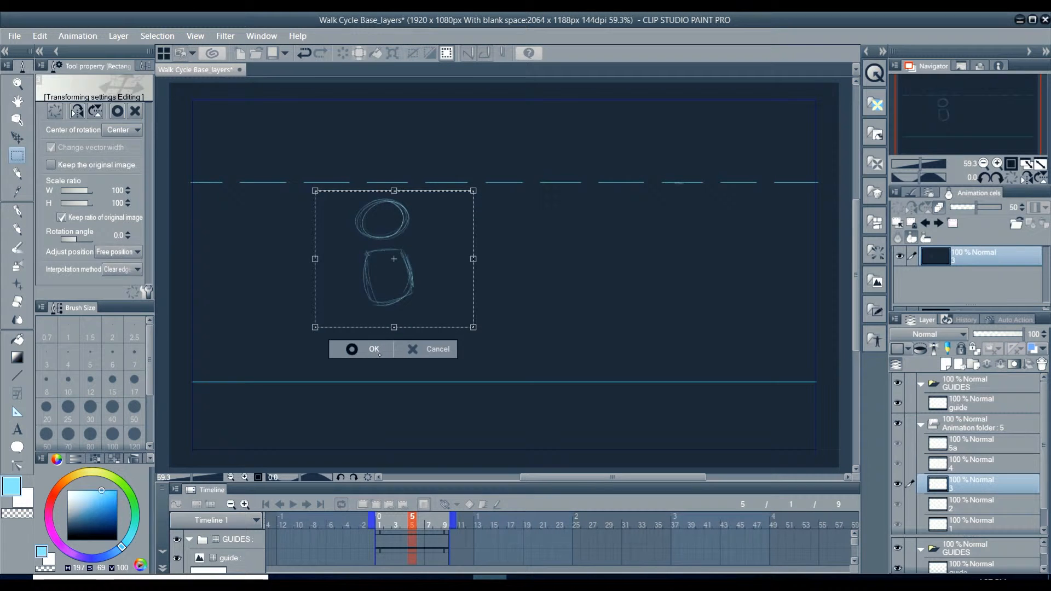
left_click(352, 349)
left_click(273, 350)
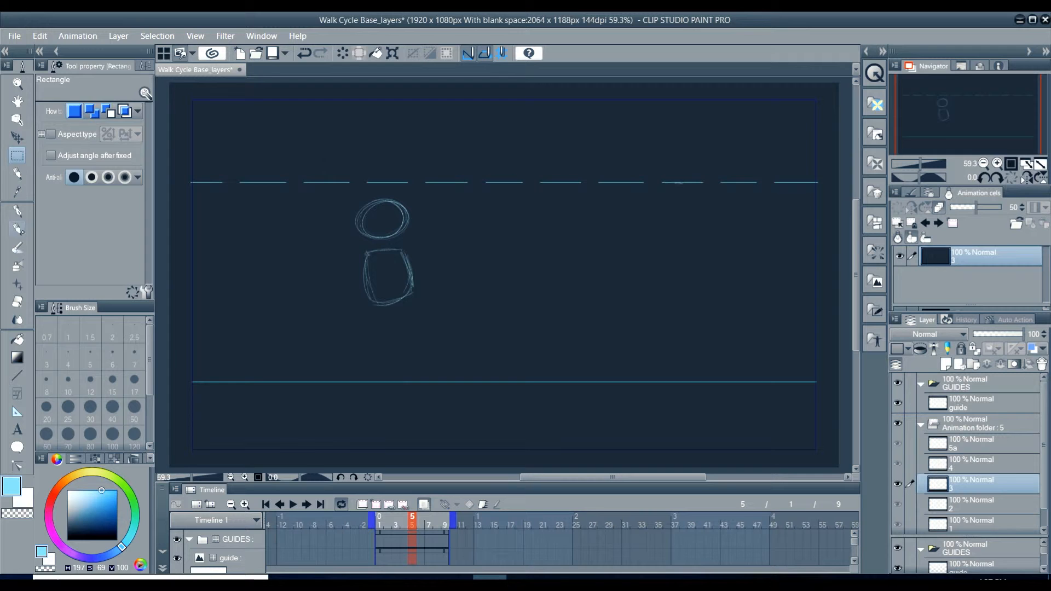
left_click(17, 229)
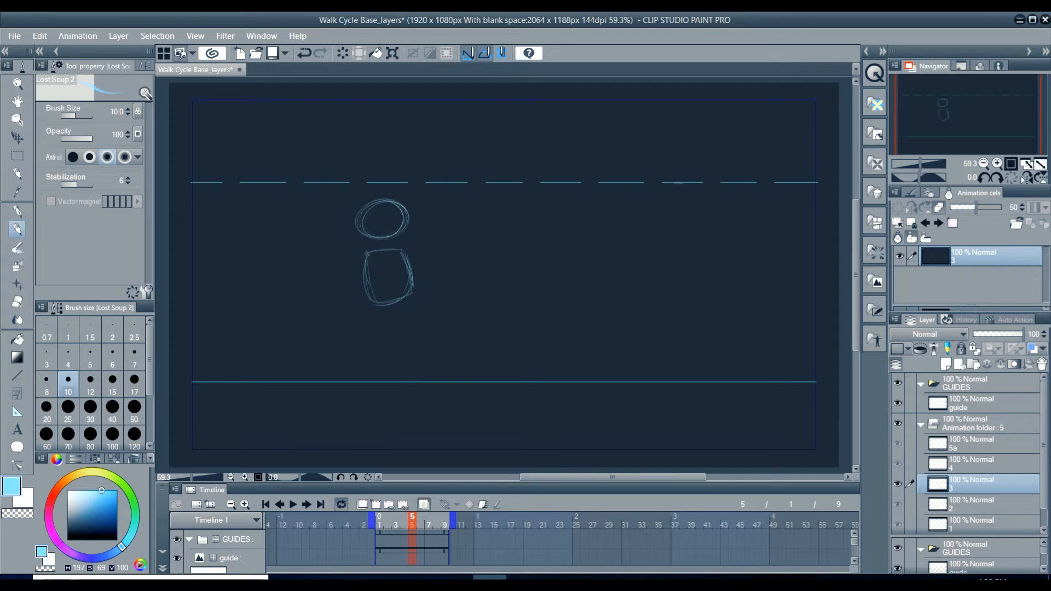
Step: Compare frame 5 with frame 1 and move frame 5's head and body sketch back down
left_click(387, 523)
left_click(379, 520)
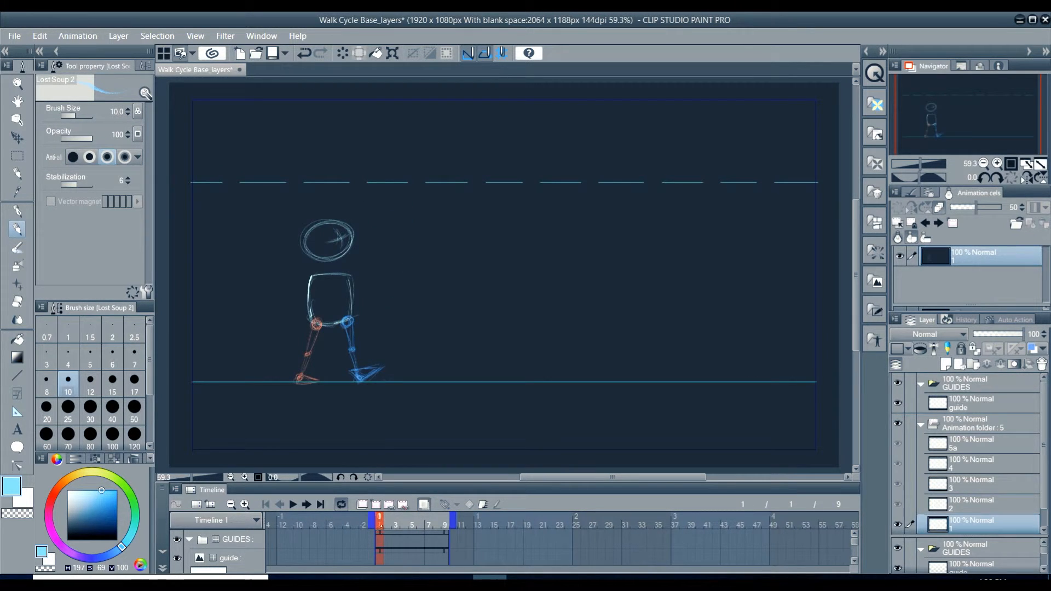
left_click(412, 521)
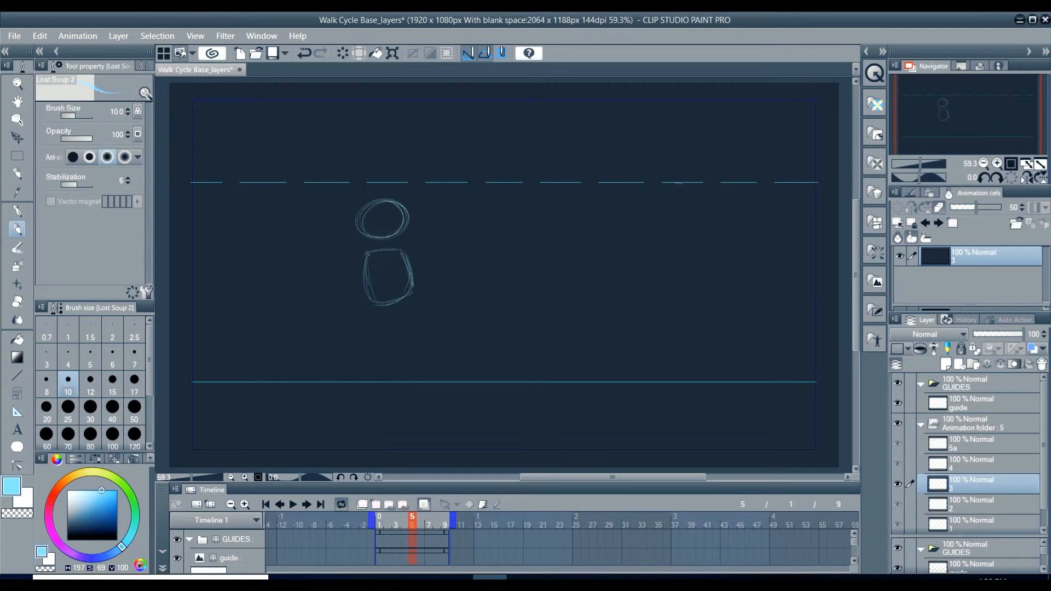
key("m")
left_click_drag(320, 199, 493, 345)
mouse_move(289, 186)
left_mouse_down()
mouse_move(493, 307)
mouse_move(533, 358)
left_mouse_up()
key("ctrl+t")
mouse_move(406, 281)
left_mouse_down()
mouse_move(406, 297)
mouse_move(403, 289)
left_mouse_up()
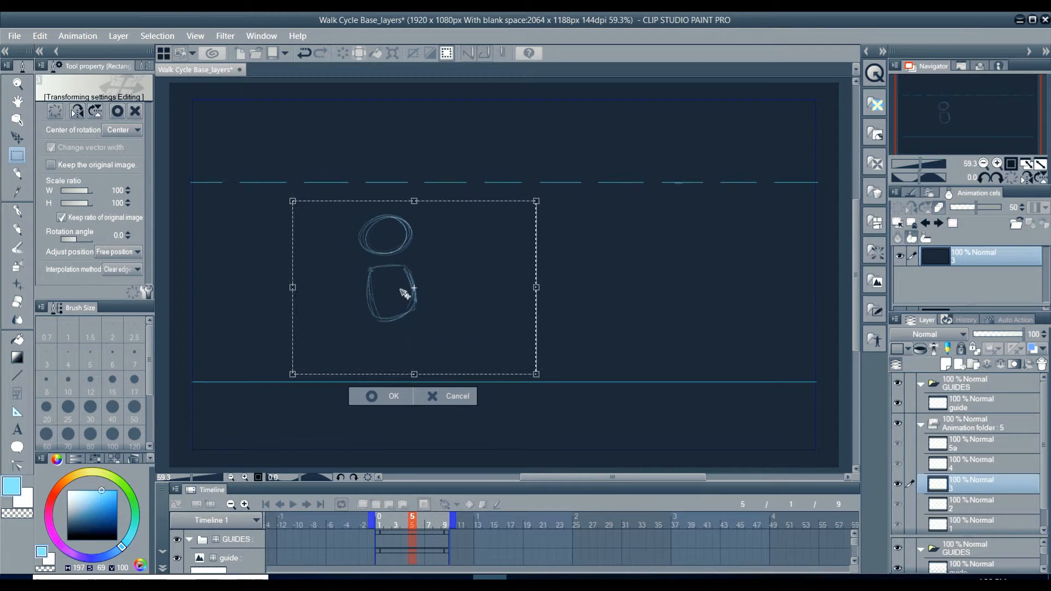
left_click(391, 394)
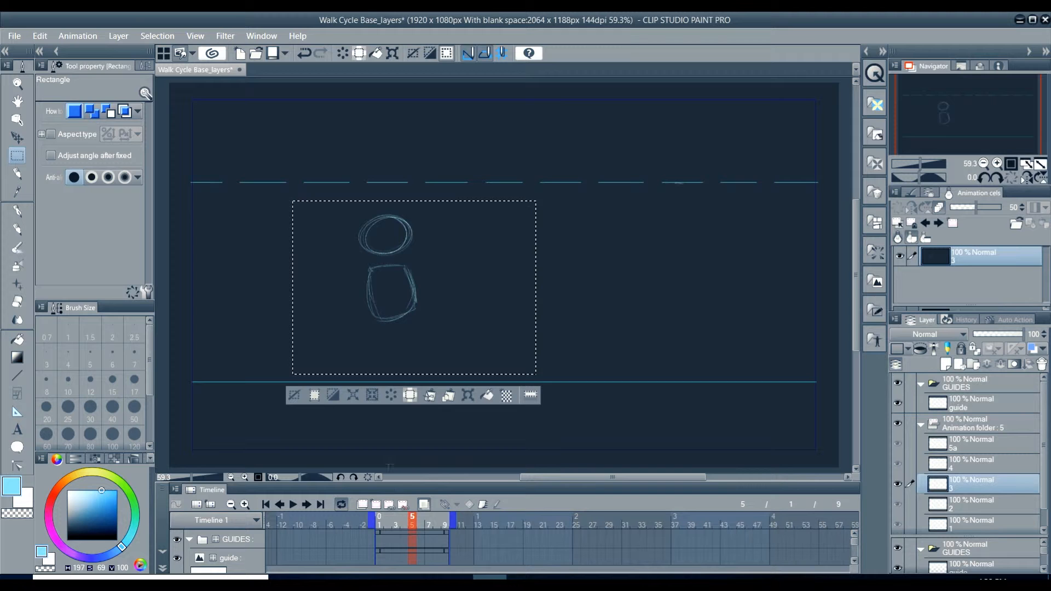
left_click(296, 391)
key("p")
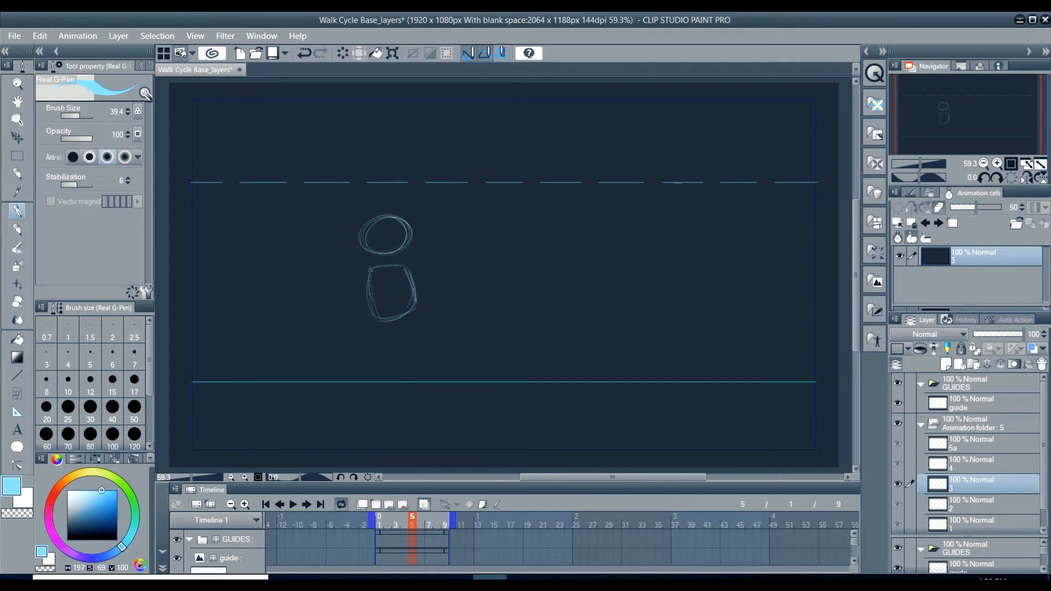
Step: Check frame 5's pose against frames 1 and 9, and nudge its head and body sketch slightly up and forward
left_click(380, 520)
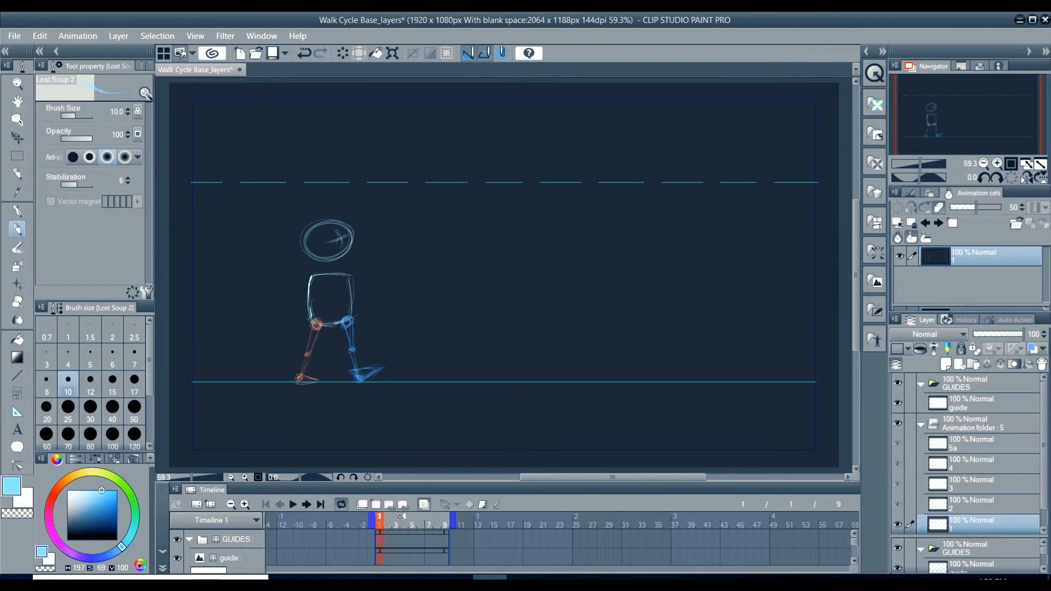
left_click_drag(381, 520, 445, 516)
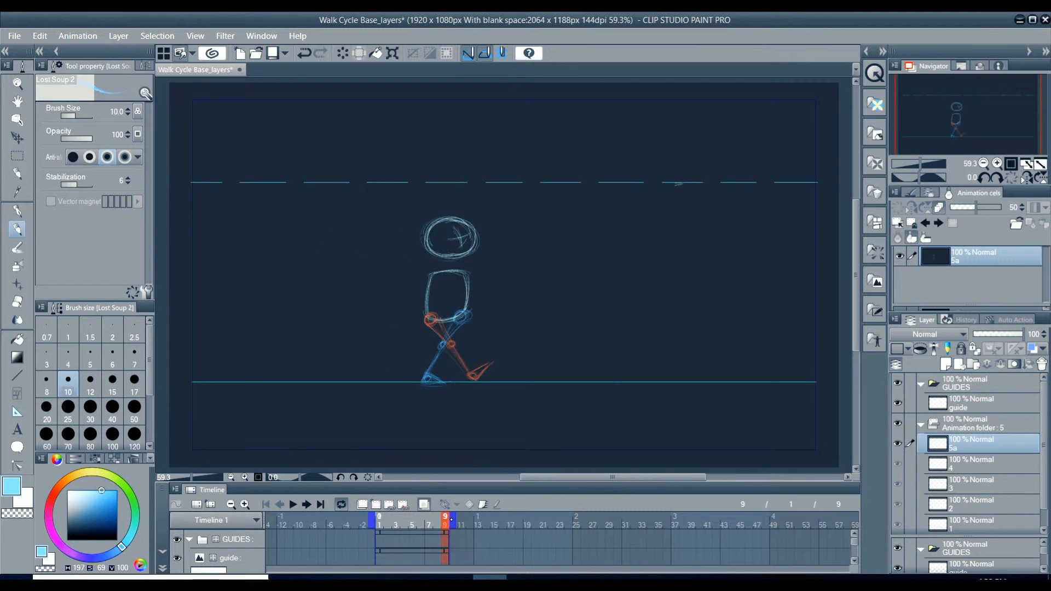
mouse_move(445, 517)
left_mouse_down()
mouse_move(380, 522)
mouse_move(403, 521)
left_mouse_up()
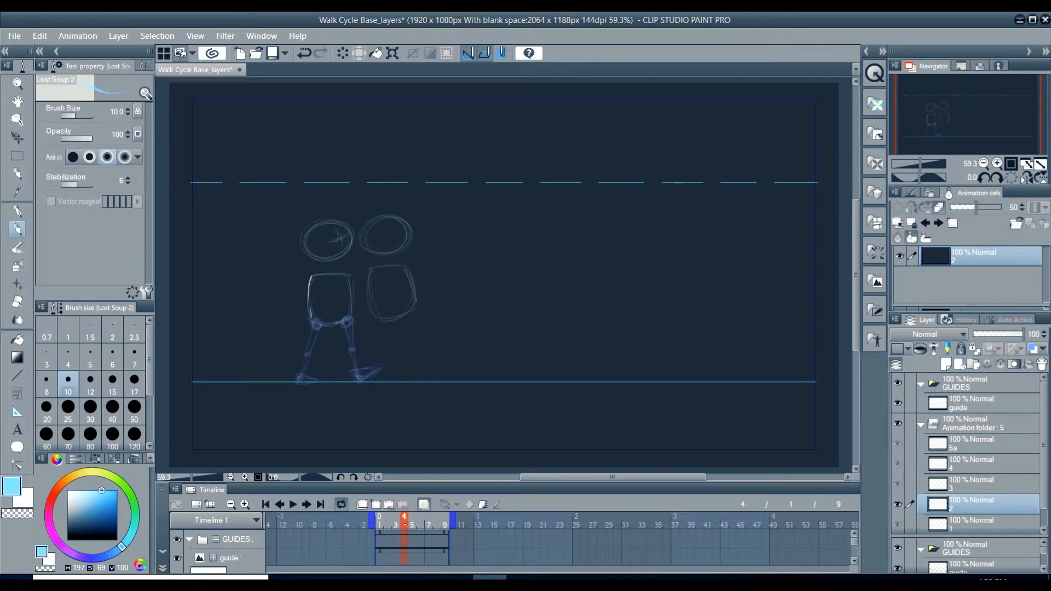
left_click_drag(411, 520, 402, 521)
left_click_drag(405, 518, 379, 518)
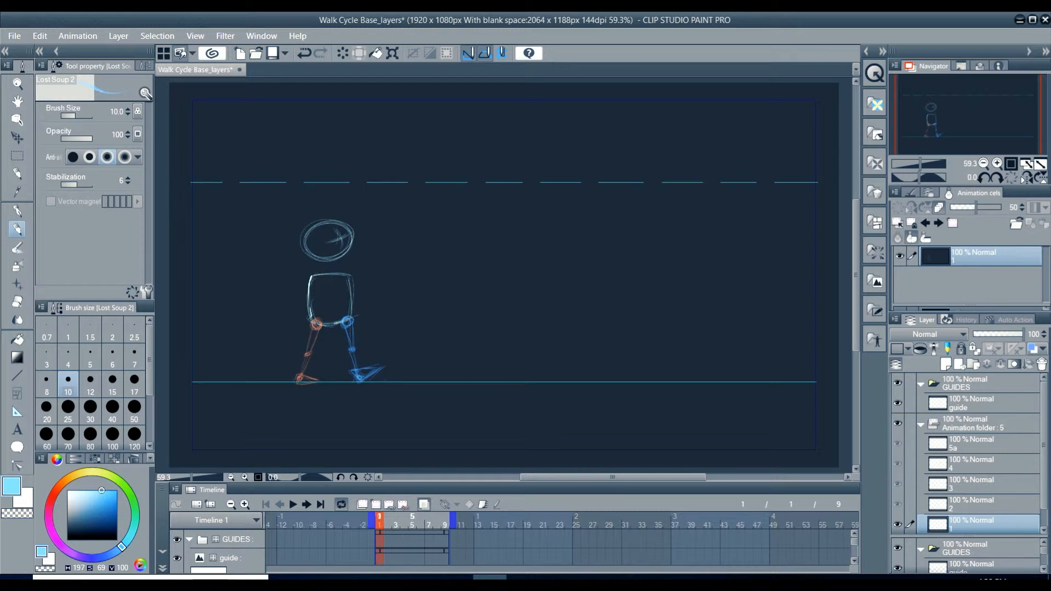
left_click(412, 517)
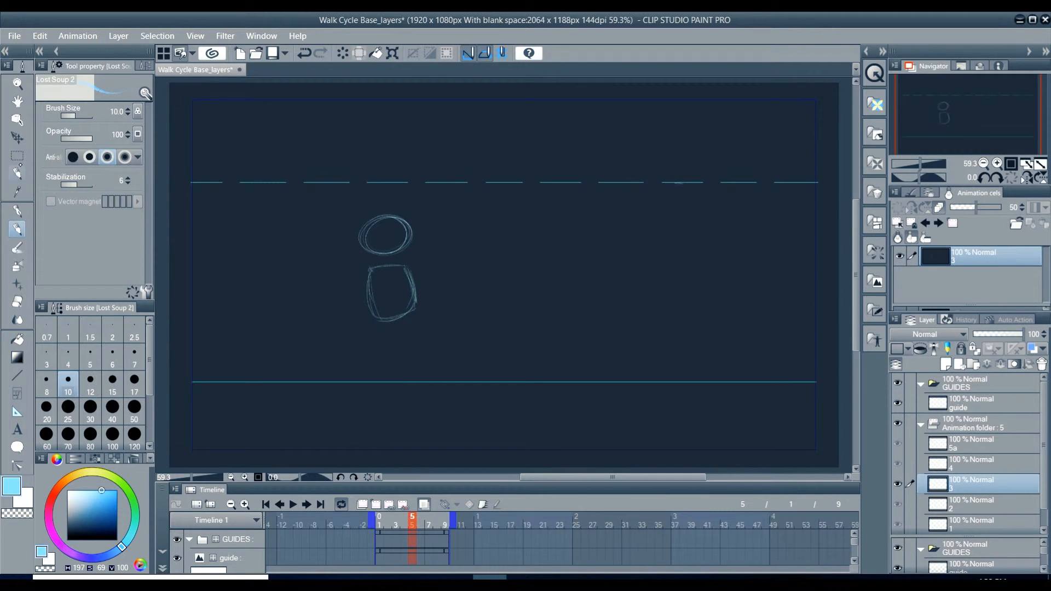
left_click(17, 155)
mouse_move(306, 202)
left_mouse_down()
mouse_move(432, 285)
mouse_move(480, 362)
left_mouse_up()
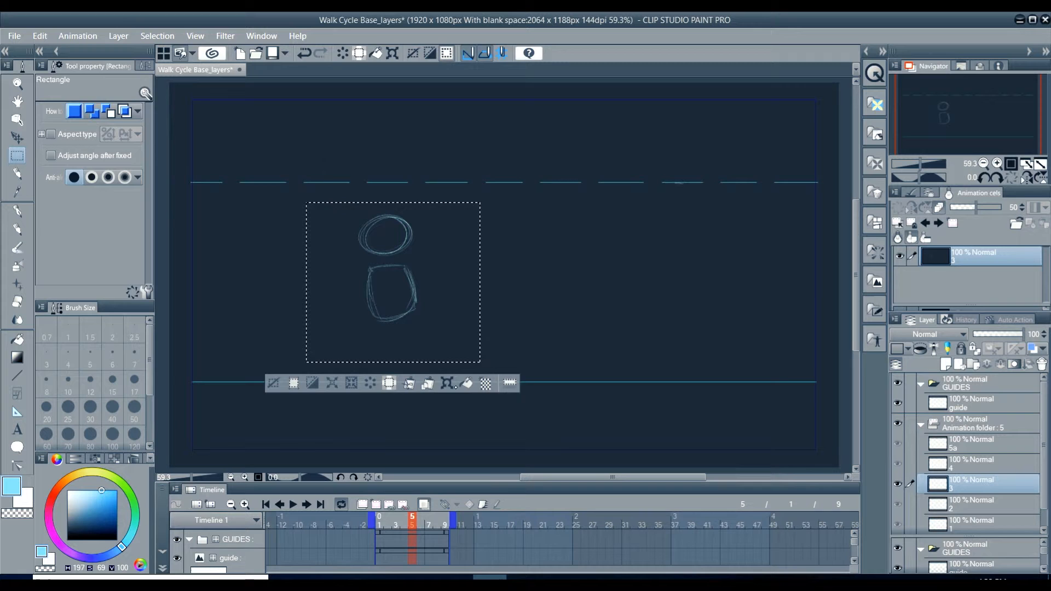
key("ctrl+t")
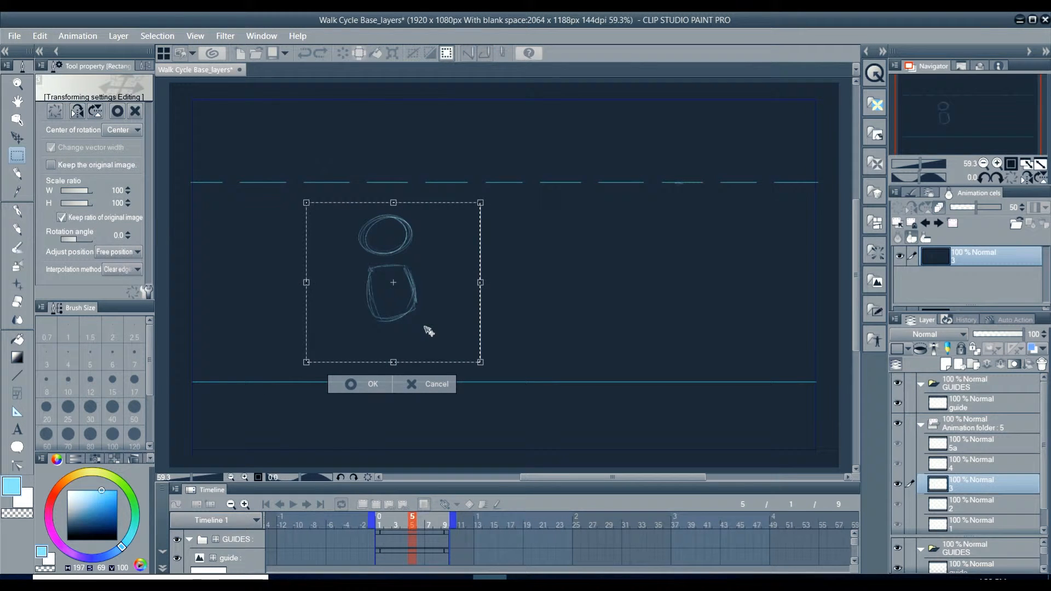
left_click_drag(427, 330, 430, 323)
left_click(375, 377)
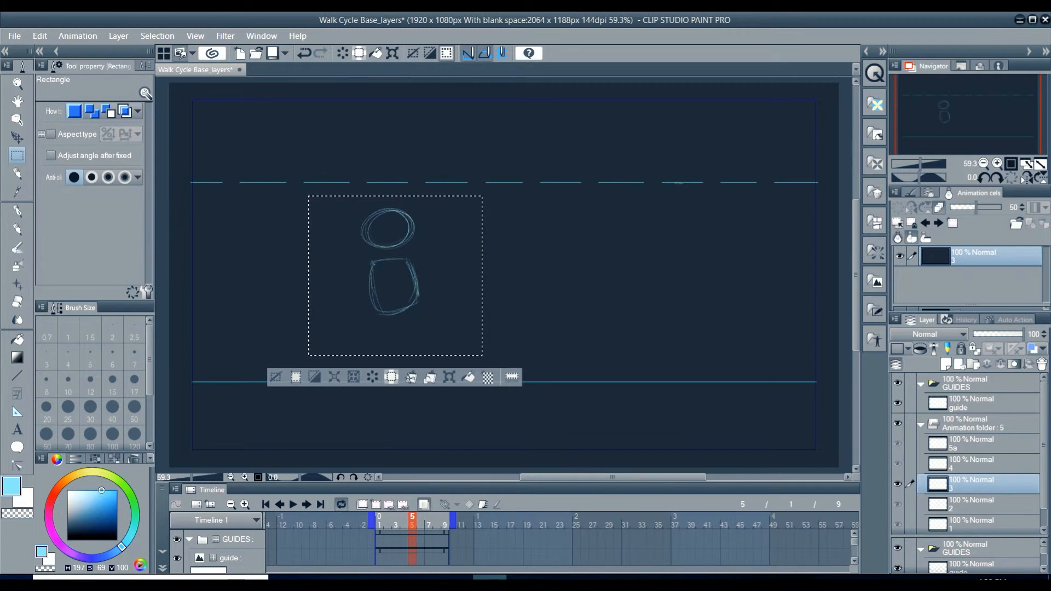
left_click(278, 374)
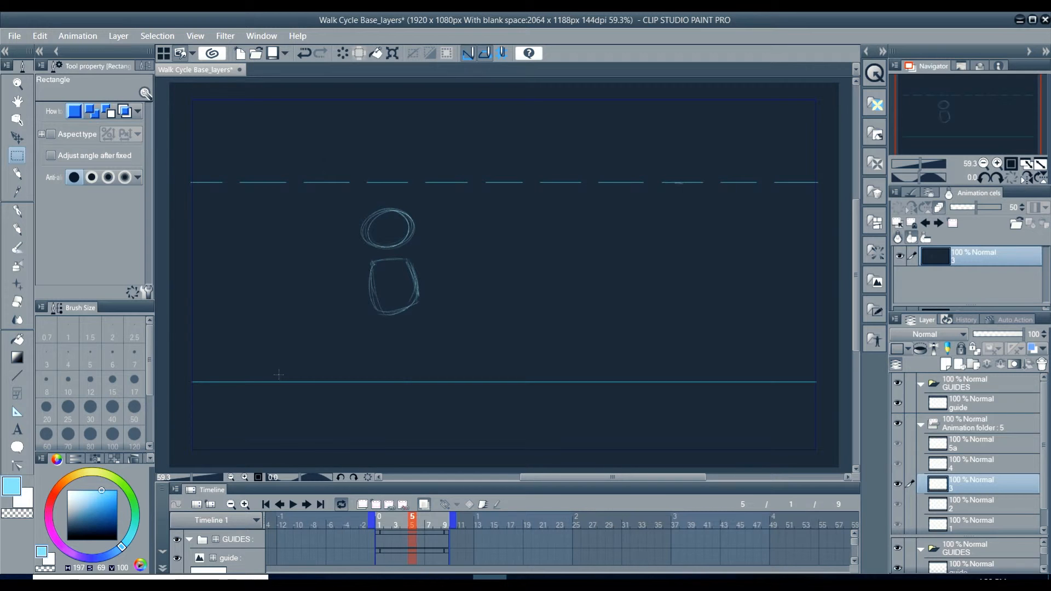
left_click(380, 517)
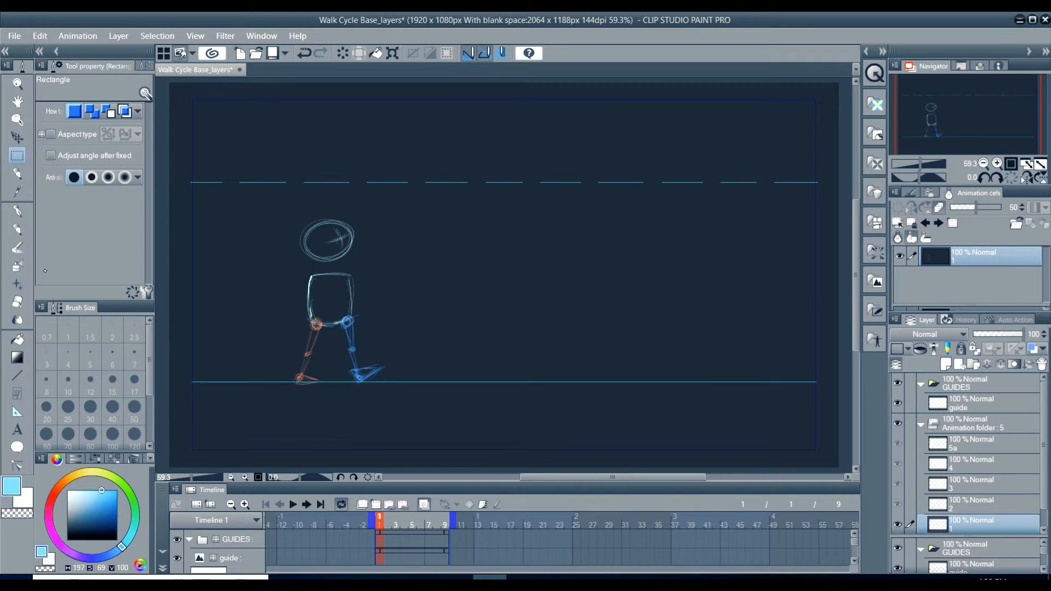
Step: Mark frame 1's blue leading leg with temporary circle and arrow strokes, and undo all of the marks
key("p")
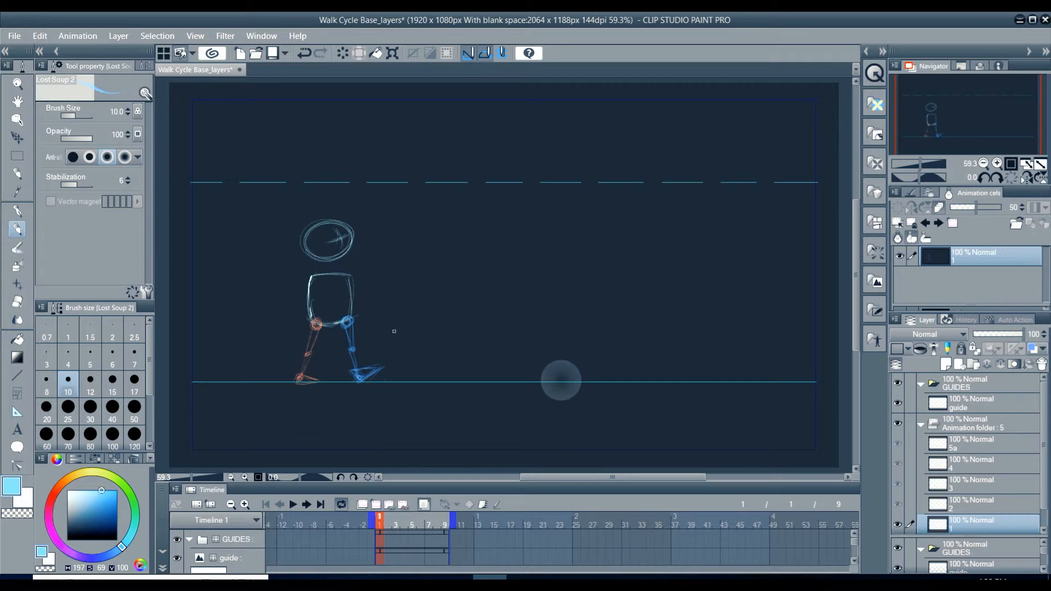
left_click_drag(346, 307, 351, 306)
mouse_move(440, 314)
left_mouse_down()
mouse_move(400, 336)
mouse_move(412, 343)
left_mouse_up()
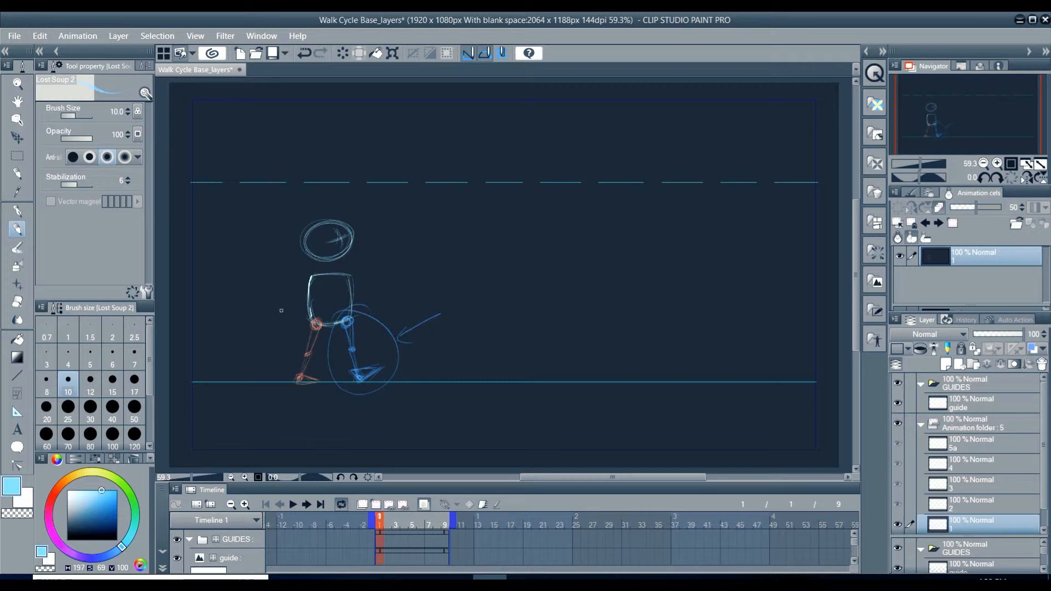
mouse_move(369, 282)
left_mouse_down()
mouse_move(425, 278)
mouse_move(435, 264)
mouse_move(434, 287)
left_mouse_up()
left_click(305, 53)
left_click(306, 53)
left_click(305, 54)
left_click(305, 53)
left_click(305, 53)
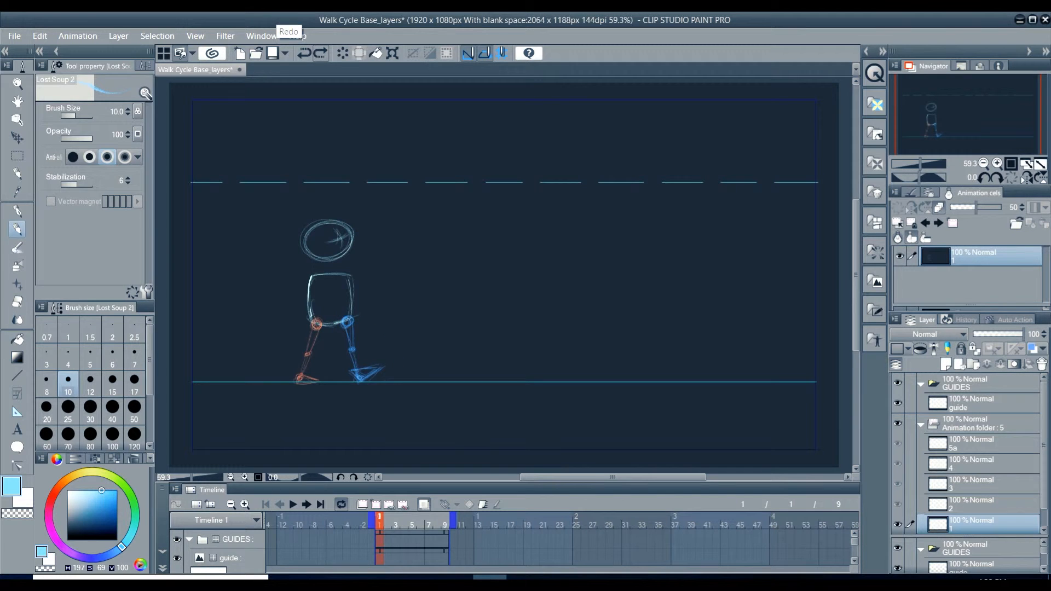
Step: Sketch the light-blue supporting leg on frame 5, nearly straight from the hip to a flat foot on the ground line
left_click(412, 520)
left_click_drag(405, 312, 410, 308)
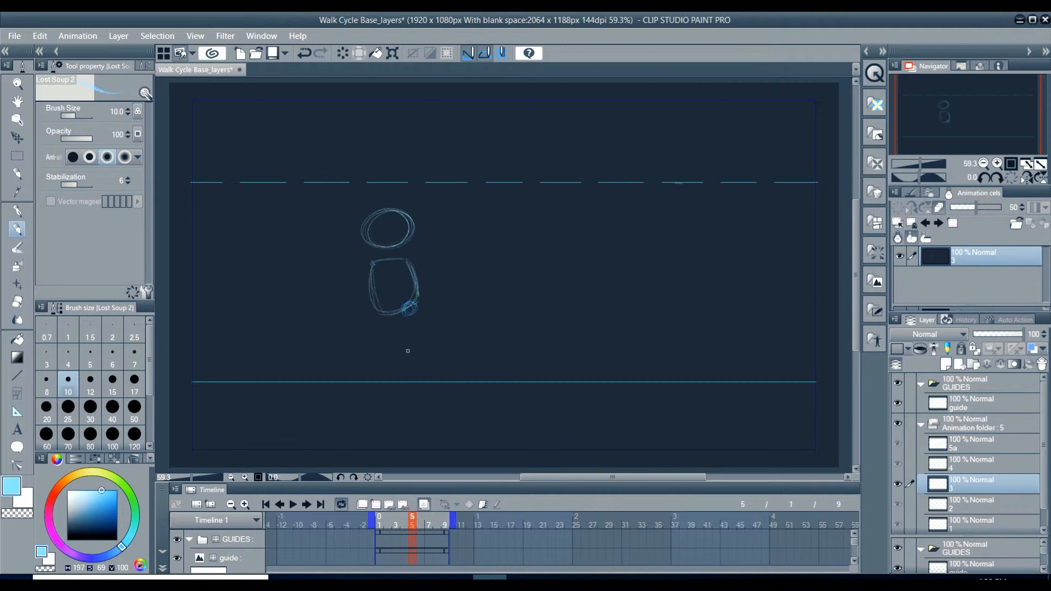
mouse_move(408, 344)
left_mouse_down()
mouse_move(400, 376)
mouse_move(411, 380)
left_mouse_up()
left_click_drag(405, 310, 407, 342)
left_click_drag(404, 371, 415, 380)
left_click_drag(411, 349, 403, 373)
Step: Switch to orange-red with hue 1 and sketch frame 5's passing leg with the knee bent forward and the foot lifted behind
left_click(54, 493)
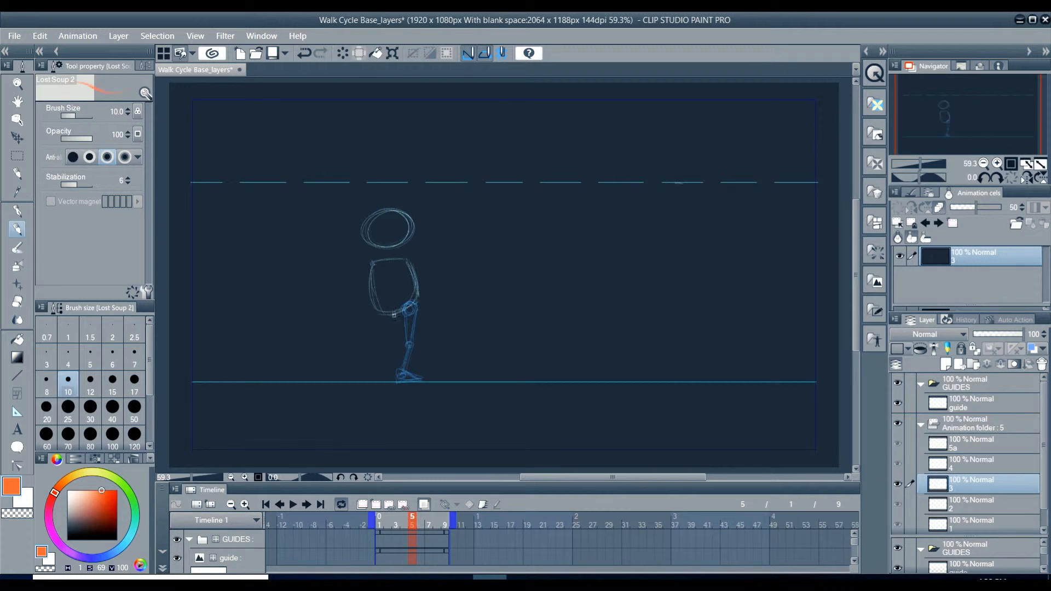
mouse_move(390, 306)
left_mouse_down()
mouse_move(381, 309)
mouse_move(390, 318)
left_mouse_up()
left_click_drag(419, 334, 398, 311)
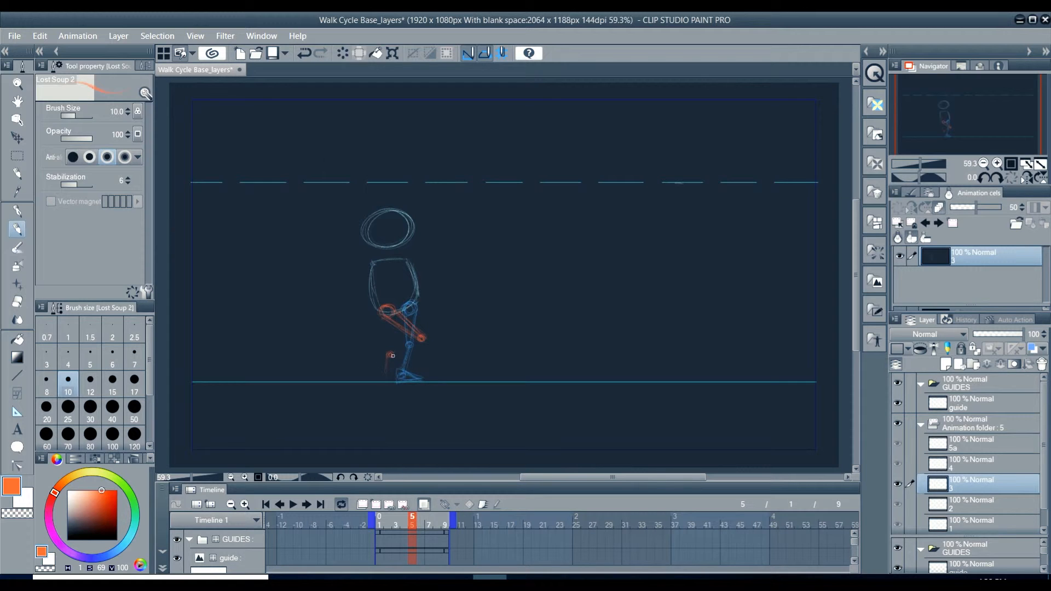
left_click_drag(386, 372, 392, 356)
left_click_drag(392, 355, 424, 339)
left_click_drag(384, 309, 412, 339)
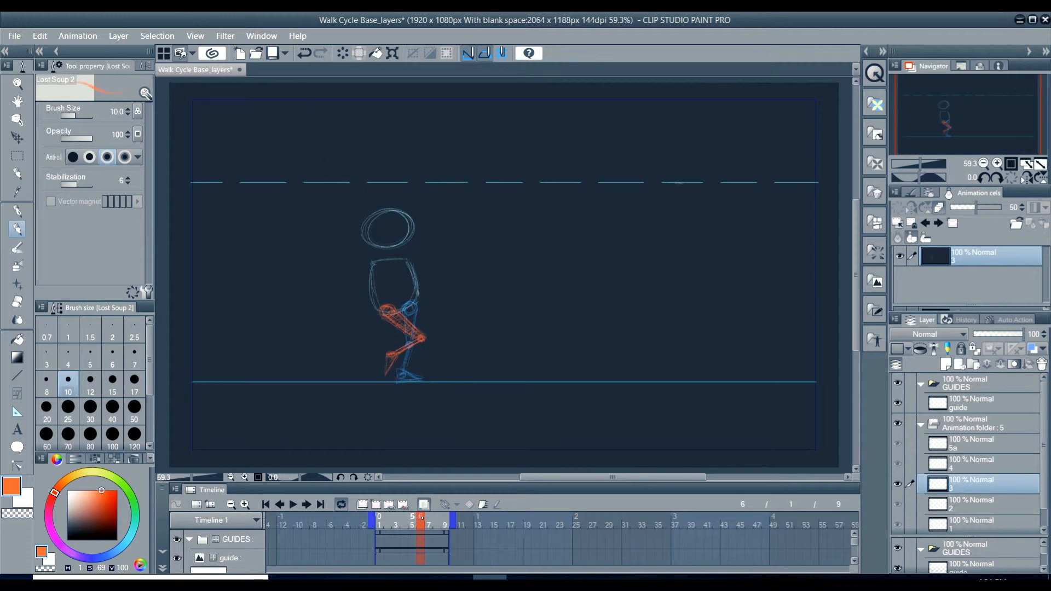
Step: Compare the poses on frames 1, 5 and 9, play back the rough walk, and check the empty in-between frame 3
left_click(429, 516)
left_click(445, 516)
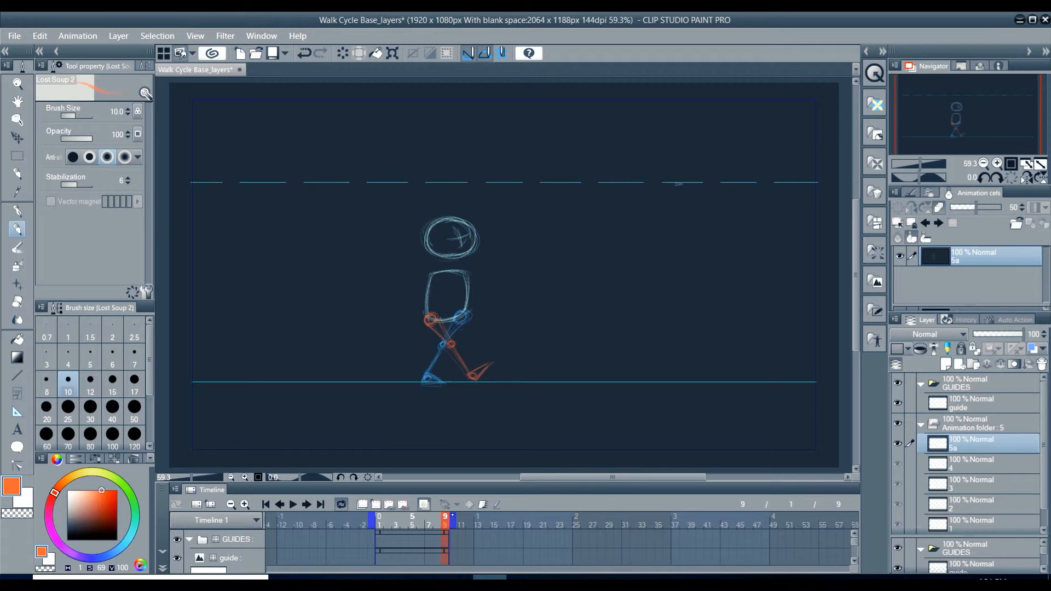
left_click(412, 516)
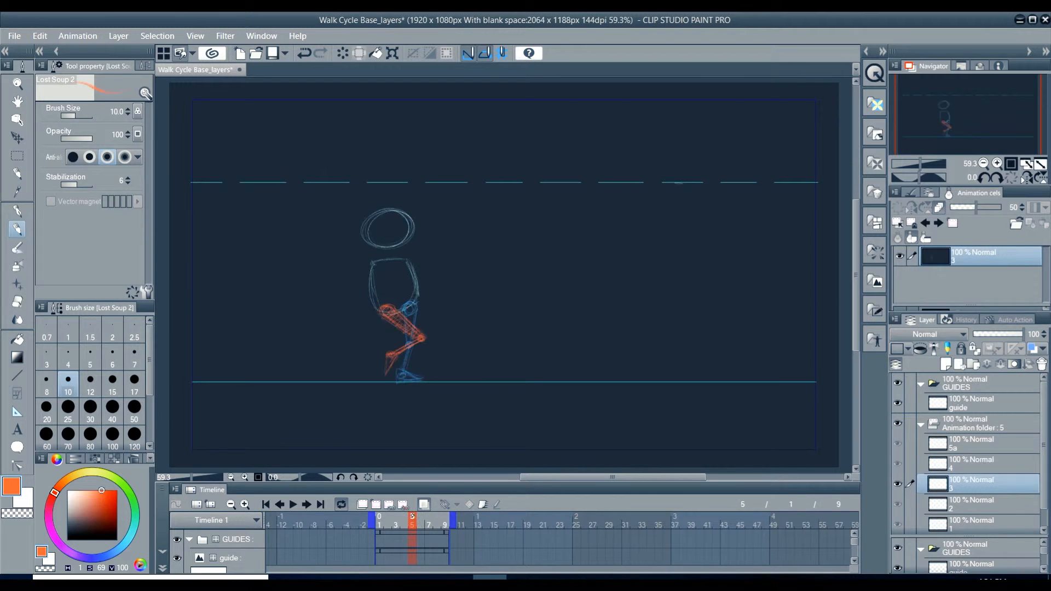
left_click(446, 517)
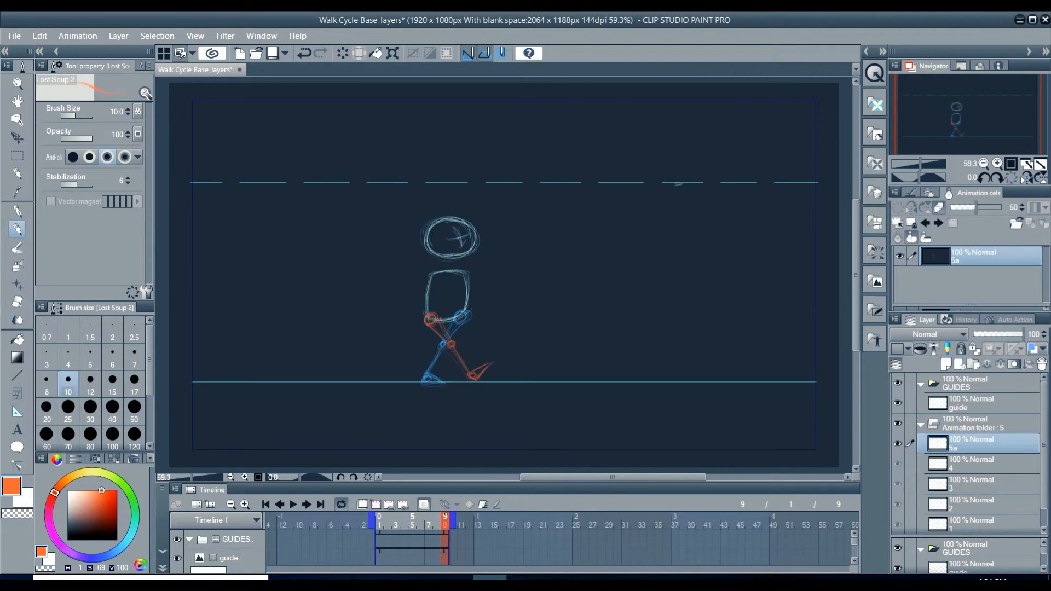
left_click_drag(445, 517, 374, 516)
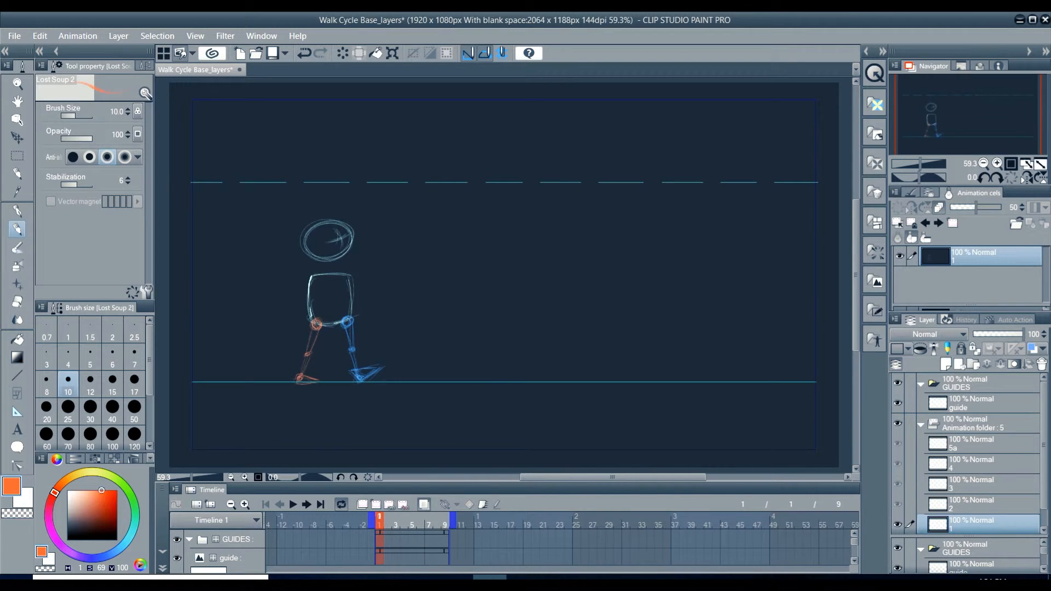
left_click(293, 504)
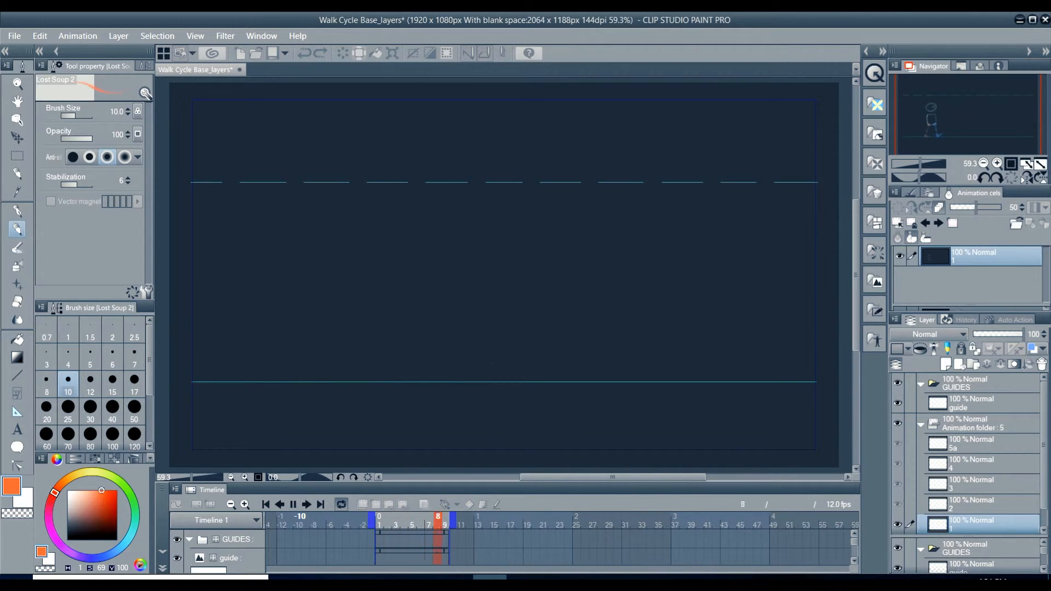
left_click(292, 506)
left_click_drag(445, 520, 380, 520)
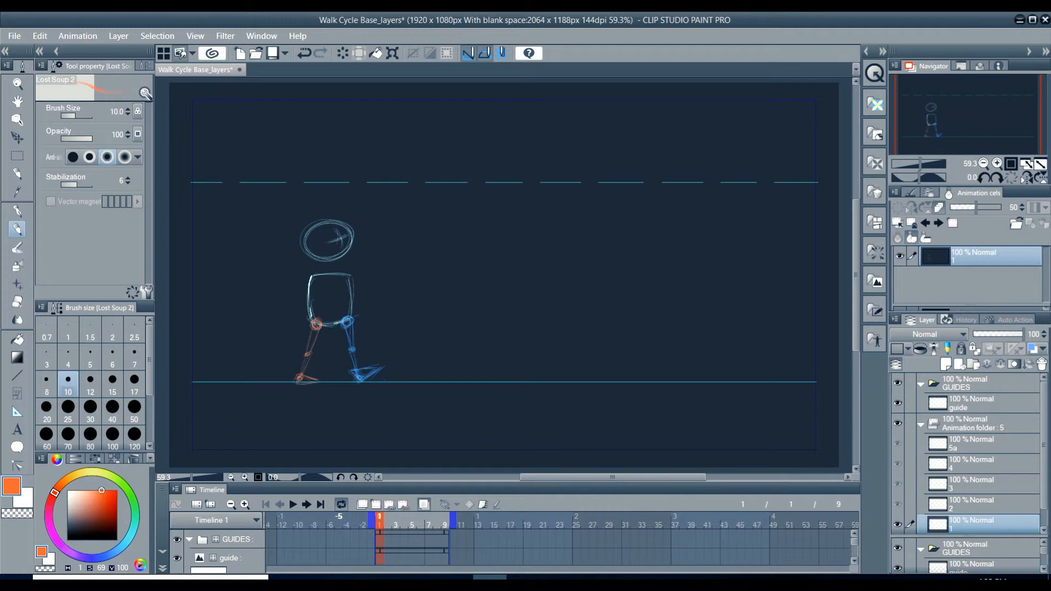
mouse_move(380, 524)
left_mouse_down()
mouse_move(447, 532)
mouse_move(380, 525)
left_mouse_up()
left_click(395, 518)
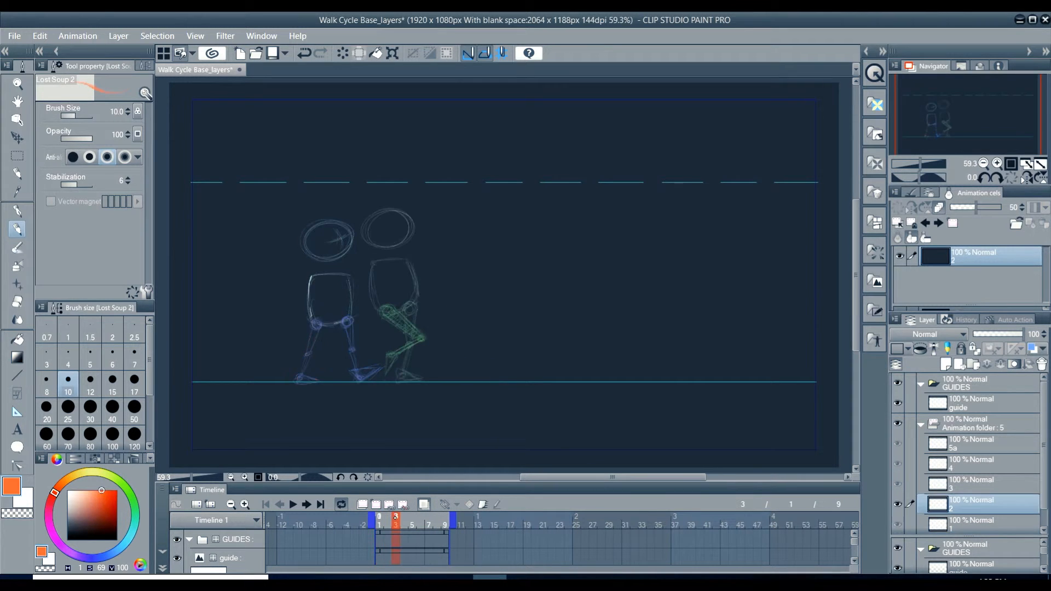
left_click(445, 519)
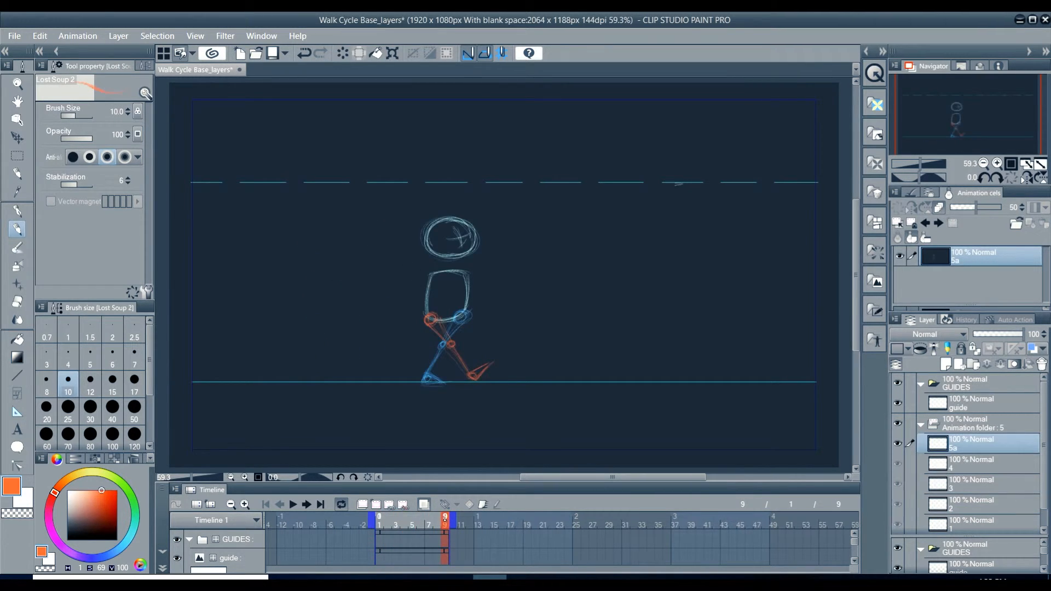
mouse_move(445, 519)
left_mouse_down()
mouse_move(380, 519)
mouse_move(448, 519)
left_mouse_up()
left_click_drag(435, 522, 380, 520)
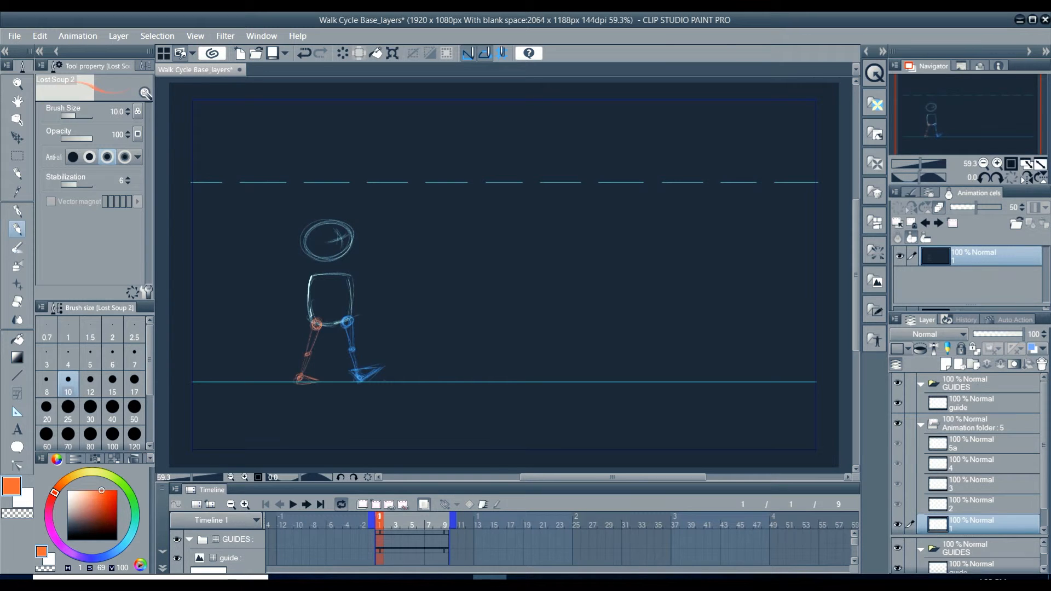
mouse_move(381, 523)
left_mouse_down()
mouse_move(407, 520)
mouse_move(380, 520)
left_mouse_up()
left_click(383, 521)
mouse_move(383, 521)
left_mouse_down()
mouse_move(446, 520)
mouse_move(380, 525)
left_mouse_up()
mouse_move(382, 524)
left_mouse_down()
mouse_move(446, 520)
mouse_move(388, 520)
mouse_move(377, 525)
mouse_move(446, 520)
mouse_move(378, 530)
mouse_move(446, 520)
mouse_move(370, 521)
left_mouse_up()
mouse_move(378, 522)
left_mouse_down()
mouse_move(446, 524)
mouse_move(379, 522)
left_mouse_up()
key("XF86AudioLowerVolume")
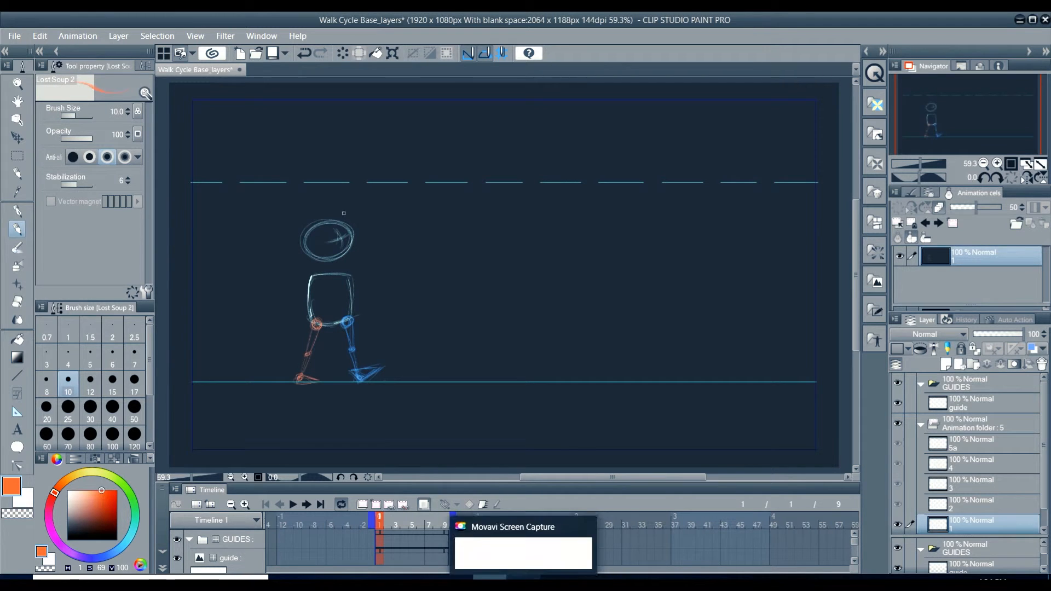
Step: Switch to light cyan with hue 179 and sketch the head and body on frame 3 between the poses of frames 1 and 5
left_click(395, 524)
left_click(130, 537)
left_click(91, 491)
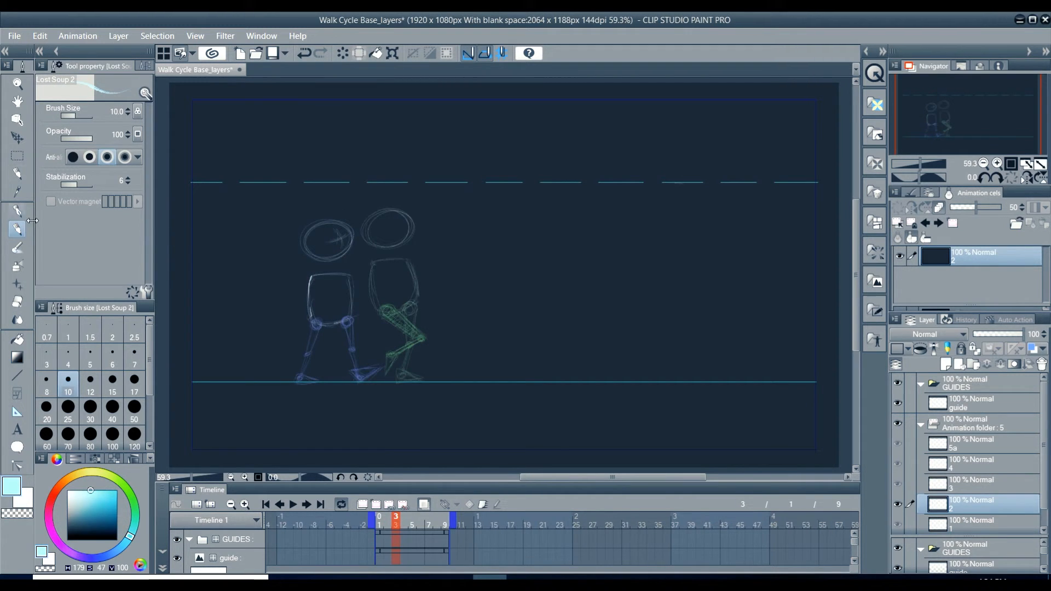
mouse_move(374, 265)
left_mouse_down()
mouse_move(340, 278)
mouse_move(375, 265)
mouse_move(347, 319)
left_mouse_up()
left_click_drag(375, 267, 383, 308)
left_click_drag(341, 282, 347, 322)
left_click_drag(373, 264, 382, 305)
left_click_drag(378, 219, 378, 241)
left_click(420, 518)
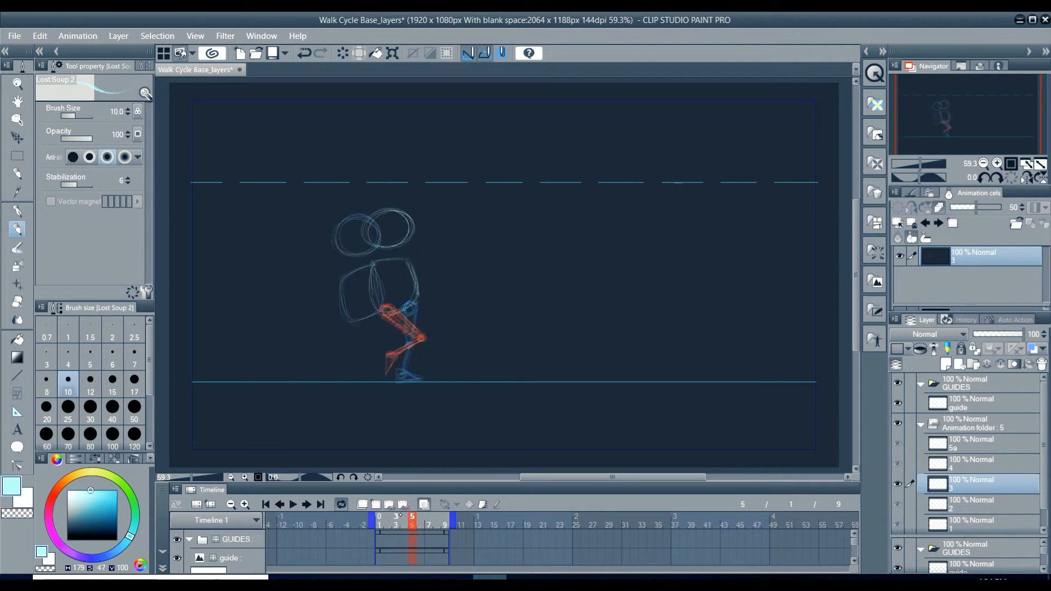
left_click(396, 518)
Step: Switch to orange with hue 9 and sketch frame 3's trailing leg with a bent knee and the foot near the ground line
left_click(58, 487)
left_click(100, 494)
left_click_drag(437, 299, 444, 303)
key("ctrl+z")
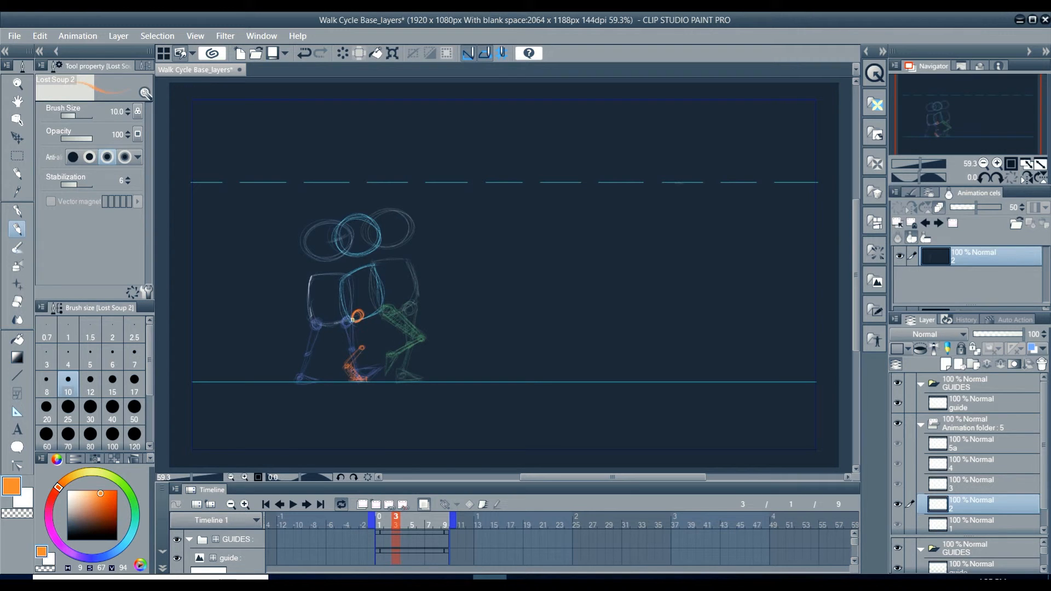
Step: Switch to light blue with hue 206 and sketch frame 3's leading leg with a bent knee and a flat foot on the ground
left_click(116, 550)
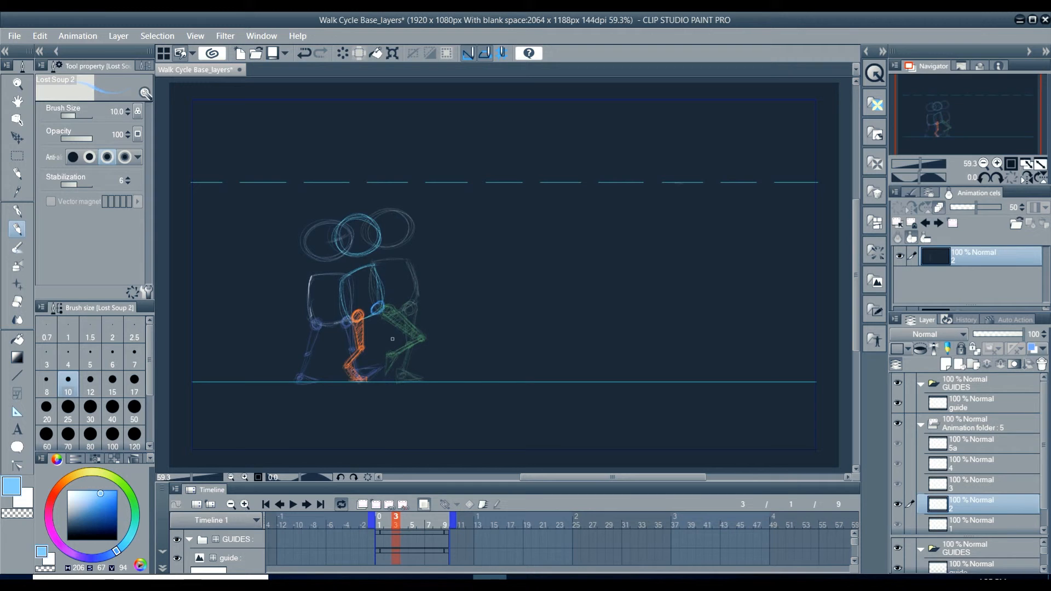
mouse_move(395, 334)
left_mouse_down()
mouse_move(403, 338)
mouse_move(393, 336)
left_mouse_up()
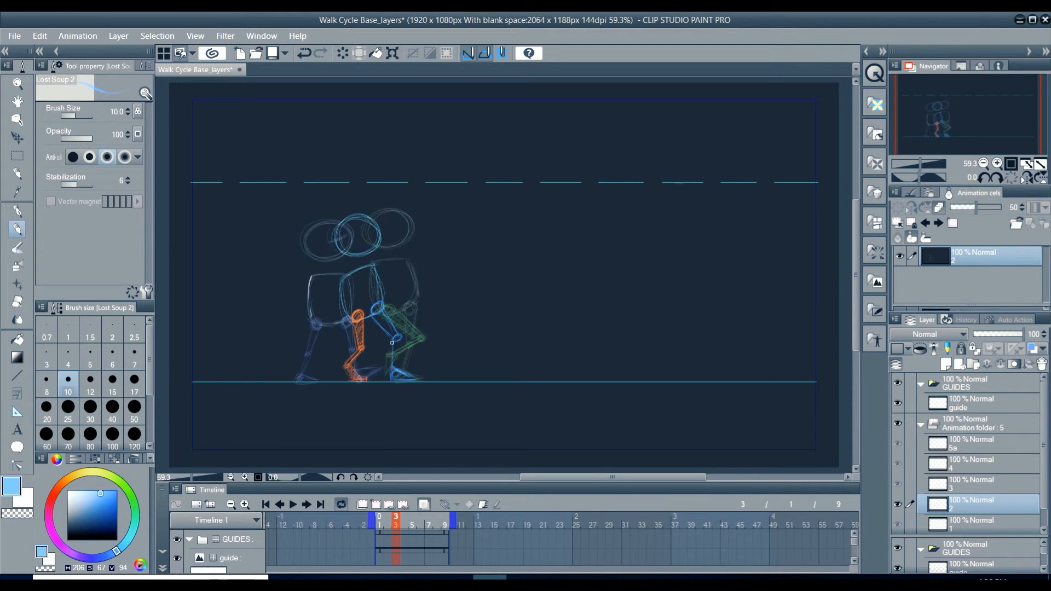
mouse_move(377, 303)
left_mouse_down()
mouse_move(398, 337)
mouse_move(407, 378)
left_mouse_up()
Step: Sketch the head and body in light cyan on frame 7, between the poses of frames 5 and 9
left_click_drag(396, 518, 429, 518)
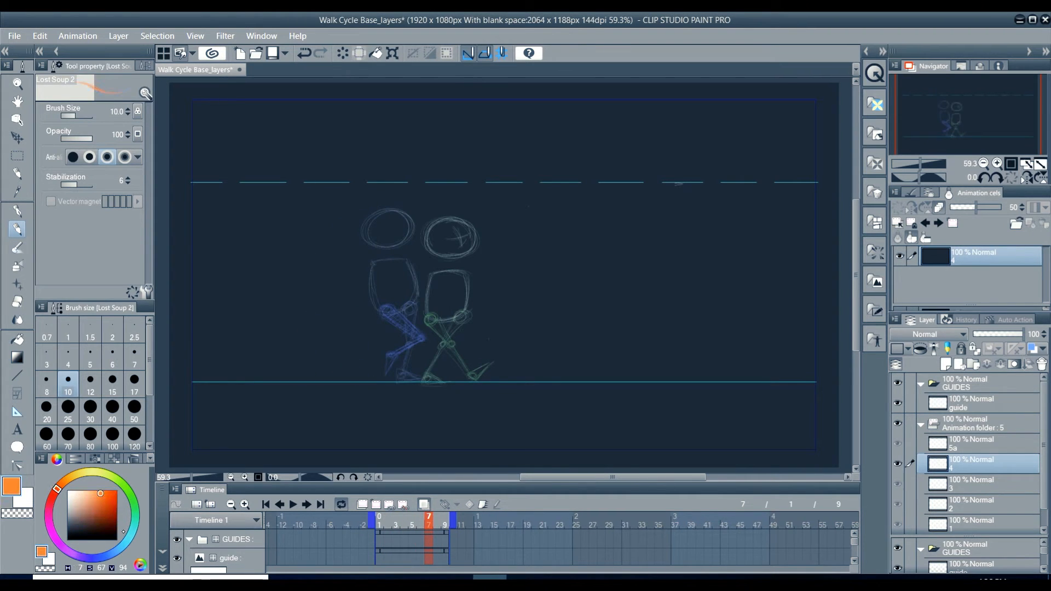
left_click_drag(404, 220, 402, 221)
mouse_move(398, 261)
left_mouse_down()
mouse_move(436, 268)
mouse_move(397, 310)
left_mouse_up()
left_click_drag(437, 268, 430, 315)
mouse_move(400, 267)
left_mouse_down()
mouse_move(438, 272)
mouse_move(408, 316)
mouse_move(435, 288)
mouse_move(432, 318)
left_mouse_up()
left_click_drag(435, 275, 430, 314)
left_click_drag(400, 274, 396, 309)
Step: Redraw frame 3's body sides in cyan with hue 173 and add face guide lines to the heads on frames 3 and 5
left_click(396, 518)
left_click_drag(346, 278, 353, 322)
mouse_move(354, 320)
left_mouse_down()
mouse_move(346, 289)
mouse_move(382, 308)
left_mouse_up()
left_click_drag(373, 266, 384, 305)
left_click_drag(356, 225, 367, 246)
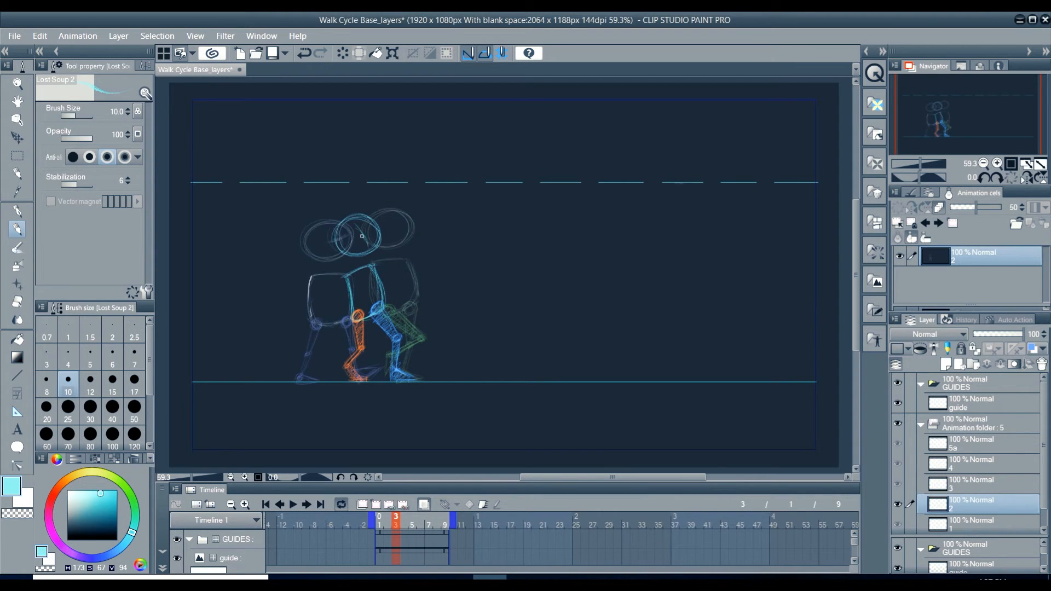
left_click(412, 524)
mouse_move(421, 517)
left_mouse_down()
mouse_move(381, 519)
mouse_move(421, 519)
left_mouse_up()
Step: Pick the orange from frame 5's leg and sketch frame 7's forward-swinging leg with its foot lifted off the ground
right_click(411, 438)
right_click(421, 338)
left_click(429, 520)
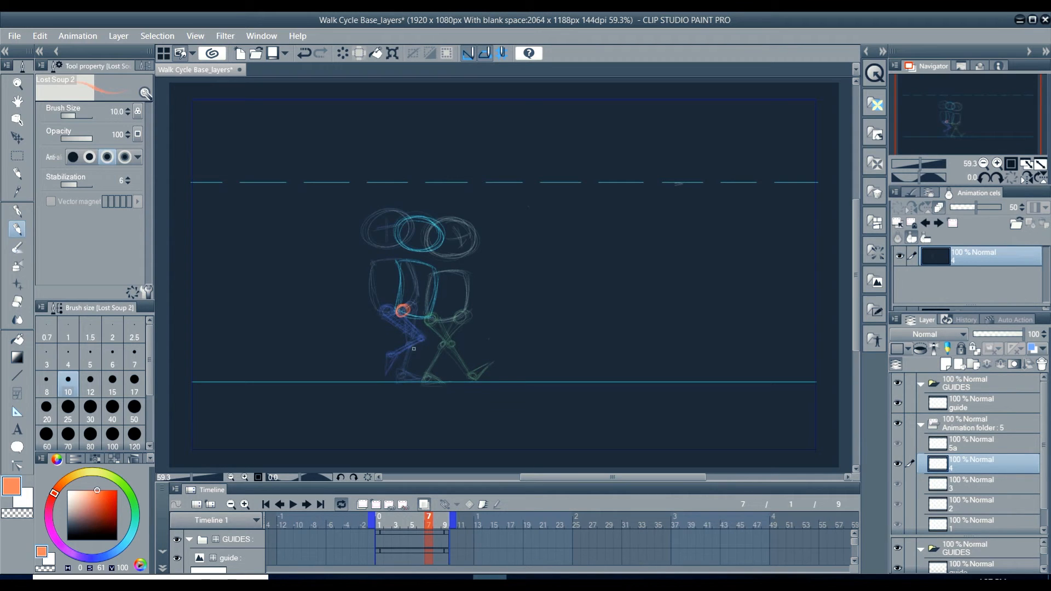
left_click_drag(459, 361, 438, 363)
mouse_move(432, 330)
left_mouse_down()
mouse_move(440, 371)
mouse_move(423, 301)
mouse_move(405, 309)
mouse_move(437, 336)
mouse_move(444, 363)
left_mouse_up()
Step: Add a light-blue hip joint with hue 217 on frame 7 and move the frame's whole sketch slightly upward
left_click(109, 555)
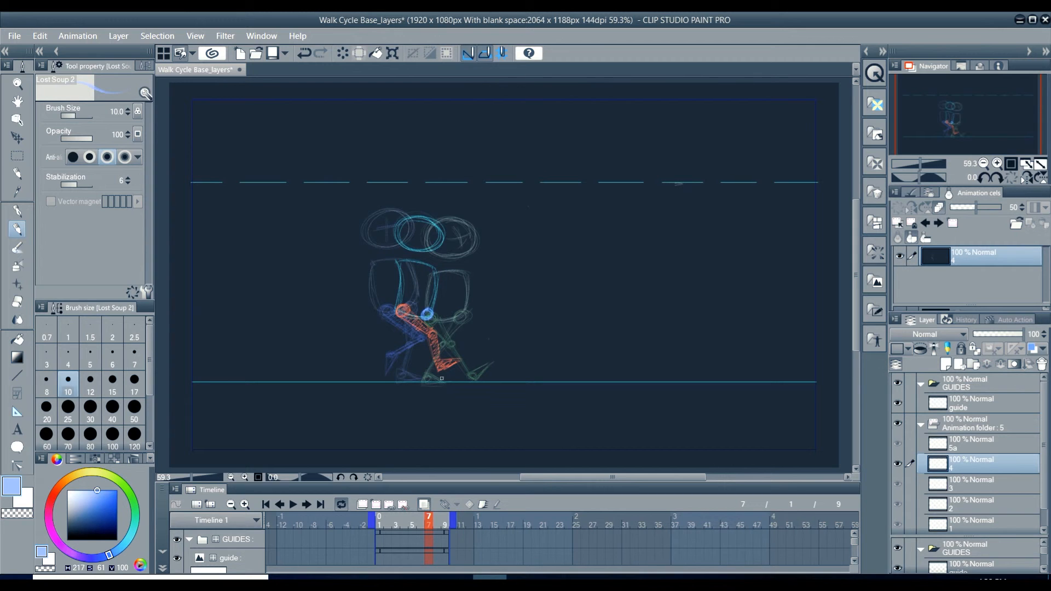
key("m")
left_click_drag(339, 194, 534, 382)
key("ctrl+t")
left_click_drag(473, 320, 470, 310)
key("ctrl+d")
left_click(468, 234)
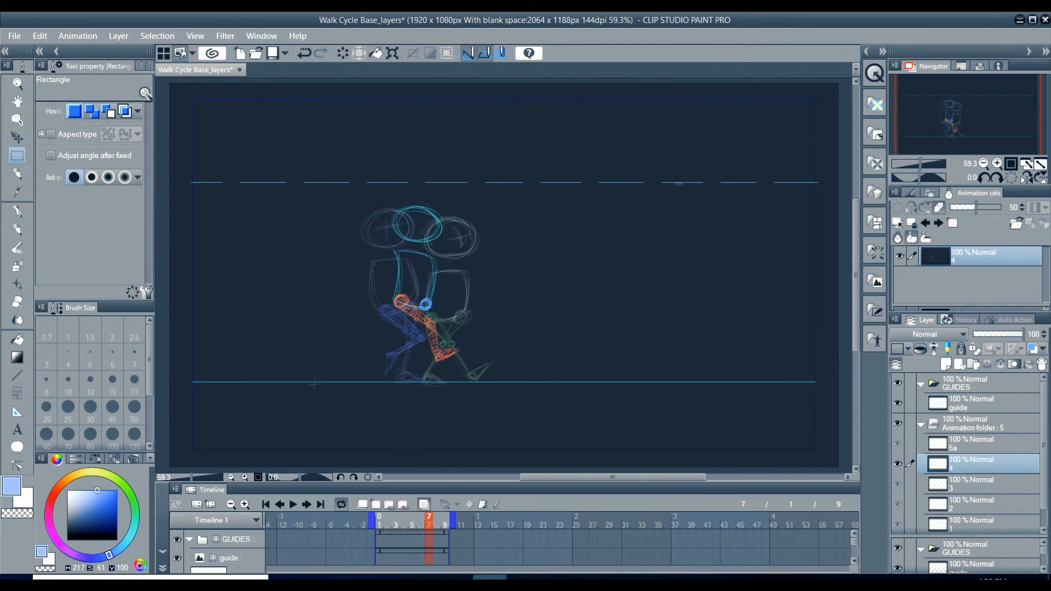
Step: Sketch frame 7's light-blue supporting leg almost straight from the hip joint down to the ground line
key("p")
left_click_drag(426, 305, 421, 342)
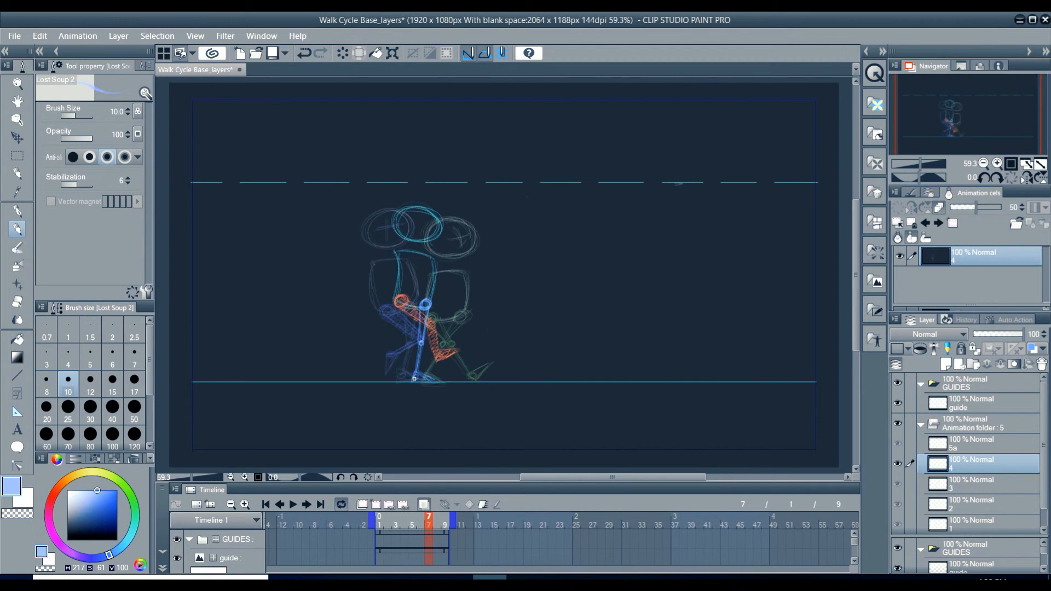
left_click_drag(421, 344, 420, 377)
Step: Compare frames 7 and 9, and thicken the orange and blue legs on frame 9 with extra strokes in their own colours
left_click(445, 543)
left_click(429, 543)
left_click(444, 543)
left_click(423, 314, "alt")
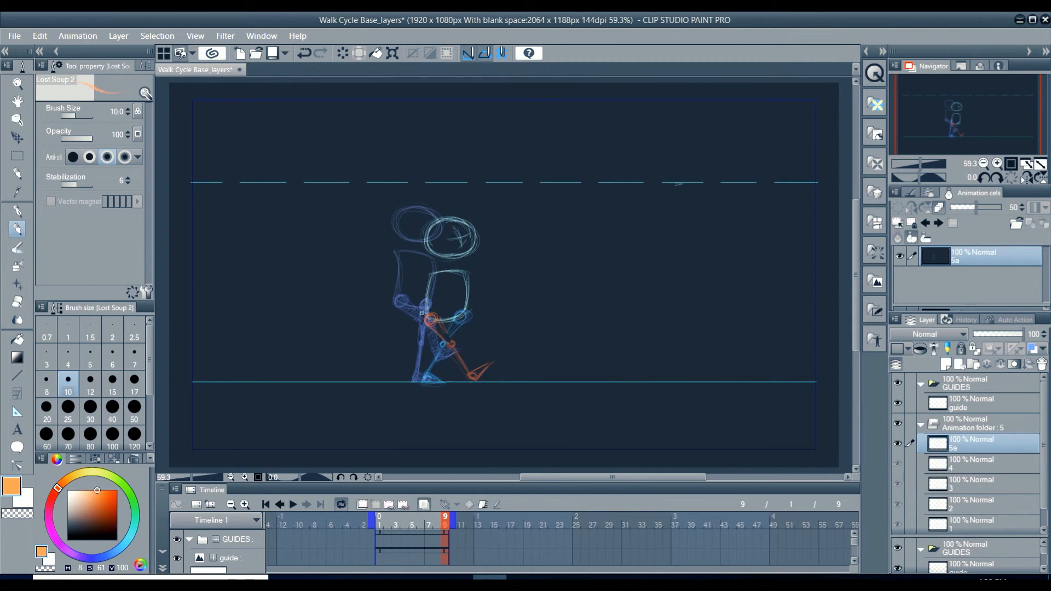
mouse_move(453, 345)
left_mouse_down()
mouse_move(467, 373)
mouse_move(483, 375)
left_mouse_up()
left_click(457, 322, "alt")
left_click(440, 326, "alt")
Step: Fill out the orange legs on frames 5, 3 and 1 with hatching strokes
left_click(431, 522)
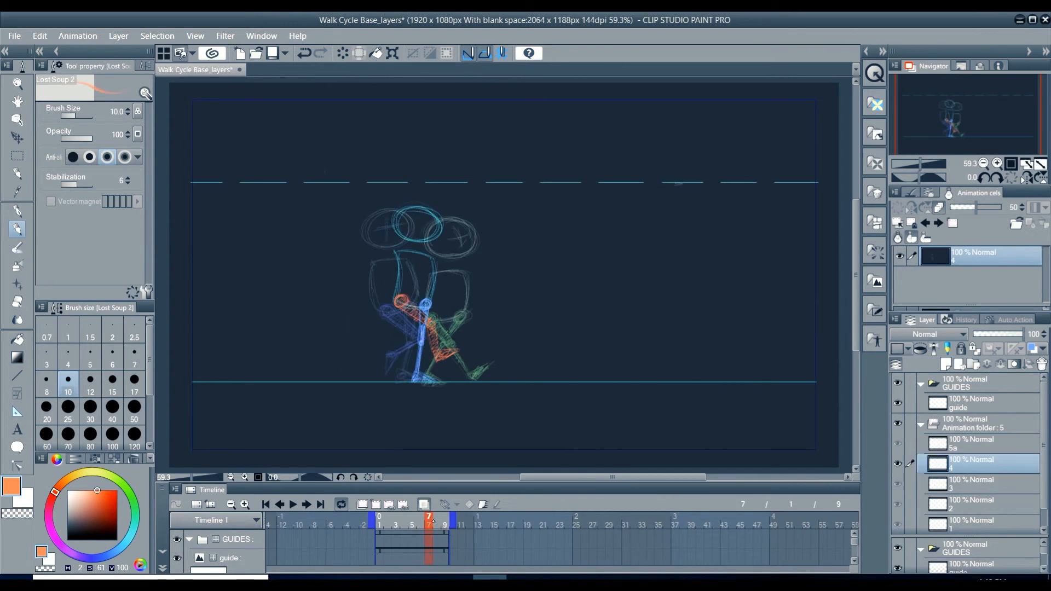
key("comma")
key("comma")
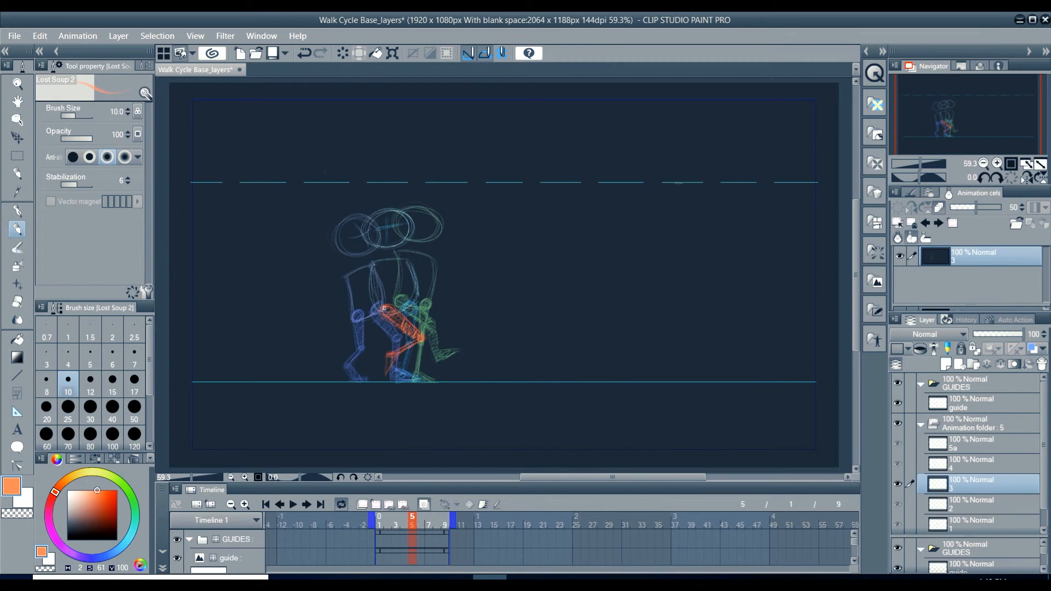
left_click(396, 523)
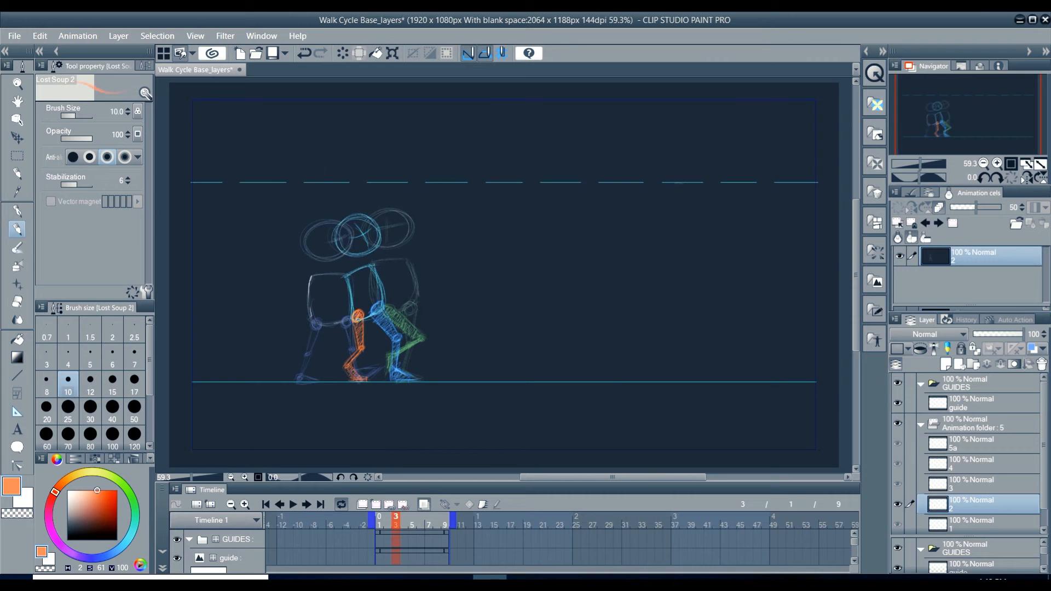
left_click_drag(360, 350, 363, 379)
left_click(379, 523)
left_click_drag(318, 323, 303, 383)
Step: Switch to light blue with hue 217 and thicken the blue legs on frames 1, 3 and 5
left_click(109, 556)
mouse_move(344, 320)
left_mouse_down()
mouse_move(354, 355)
mouse_move(376, 367)
left_mouse_up()
left_click(397, 524)
mouse_move(373, 305)
left_mouse_down()
mouse_move(394, 334)
mouse_move(401, 377)
mouse_move(425, 382)
left_mouse_up()
left_click(412, 524)
left_click_drag(408, 304, 423, 382)
left_click_drag(409, 331, 404, 375)
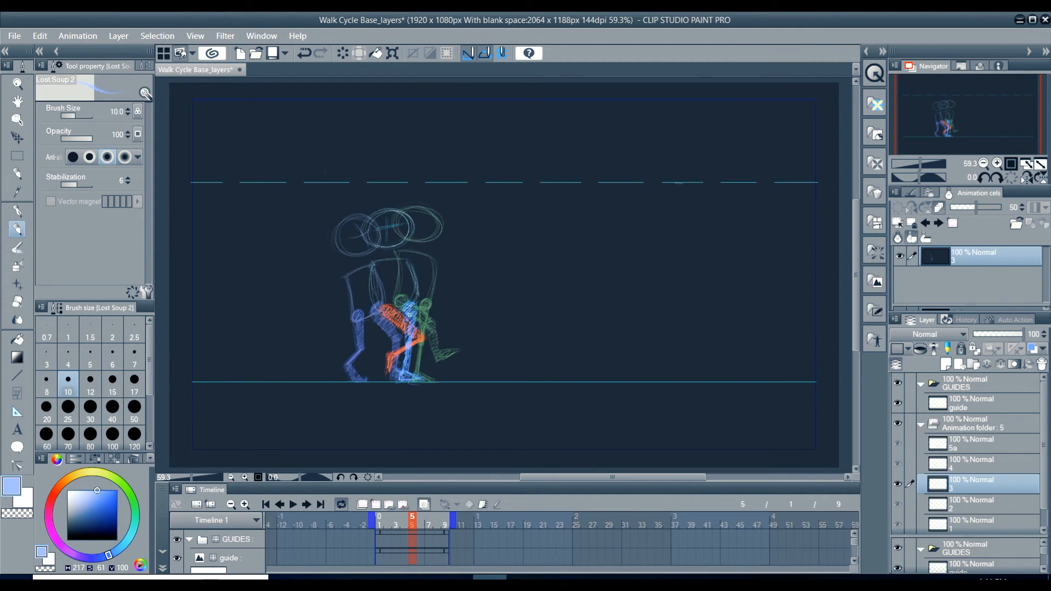
Step: Switch to orange and reinforce the shin of the orange leg on frame 9
left_click(409, 324, "alt")
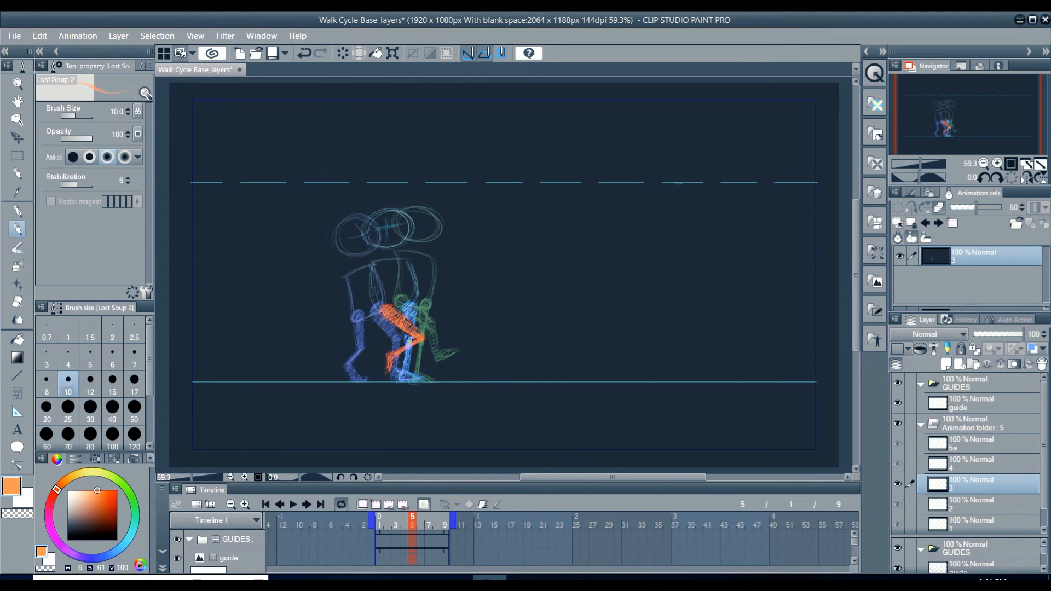
left_click(428, 521)
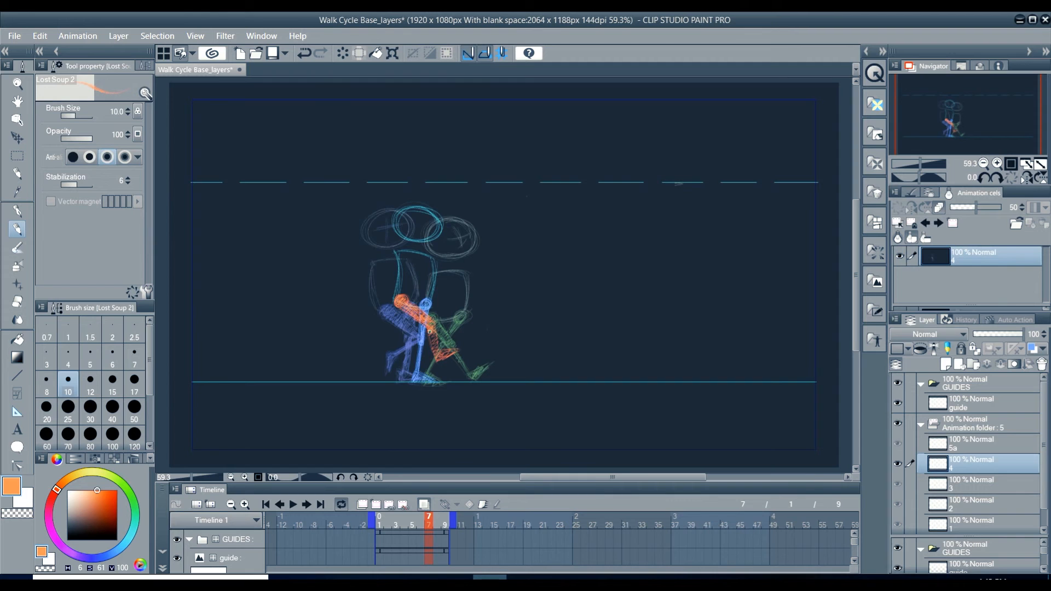
key("Right")
key("Right")
left_click_drag(458, 350, 472, 378)
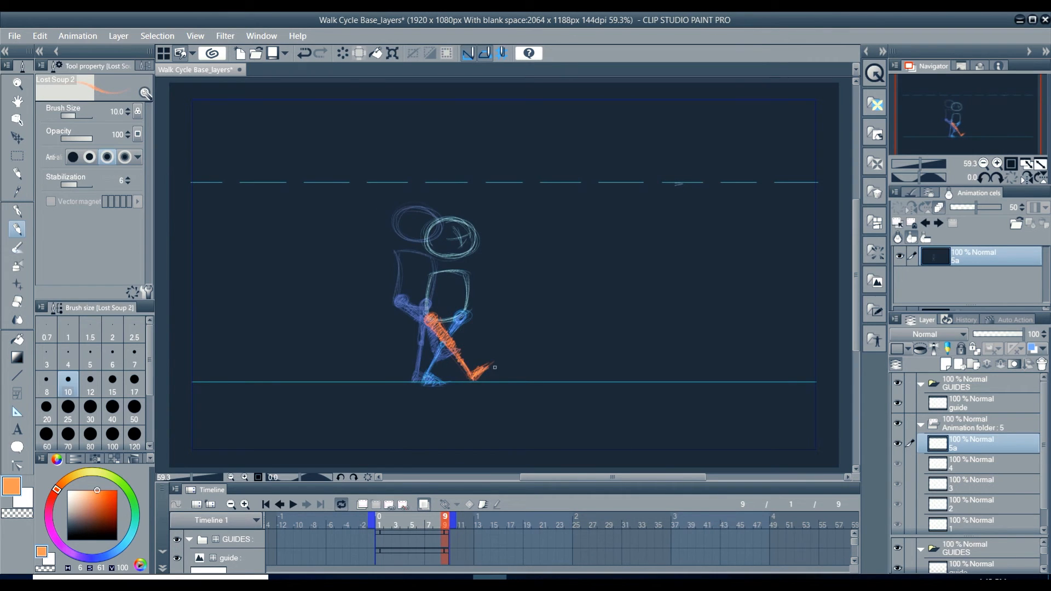
Step: Outline frame 9's orange leg and foot with bold Real G-Pen strokes
left_click(245, 478)
left_click(245, 478)
left_click(245, 477)
key("p")
left_click_drag(586, 364, 590, 182)
mouse_move(300, 187)
left_mouse_down()
mouse_move(383, 257)
mouse_move(424, 349)
mouse_move(470, 314)
left_mouse_up()
left_click_drag(474, 315, 432, 357)
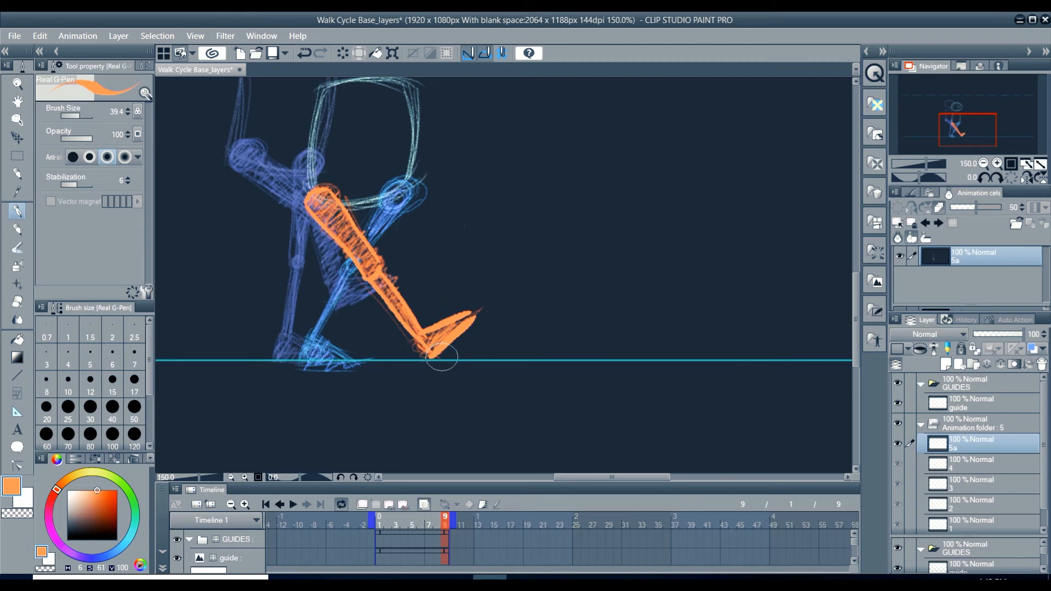
Step: Try to outline frame 9's blue rear leg in light blue with the Real G-Pen
left_click_drag(132, 534, 119, 549)
left_click_drag(382, 200, 311, 349)
left_click_drag(406, 185, 317, 350)
key("ctrl+z")
key("ctrl+z")
key("ctrl+z")
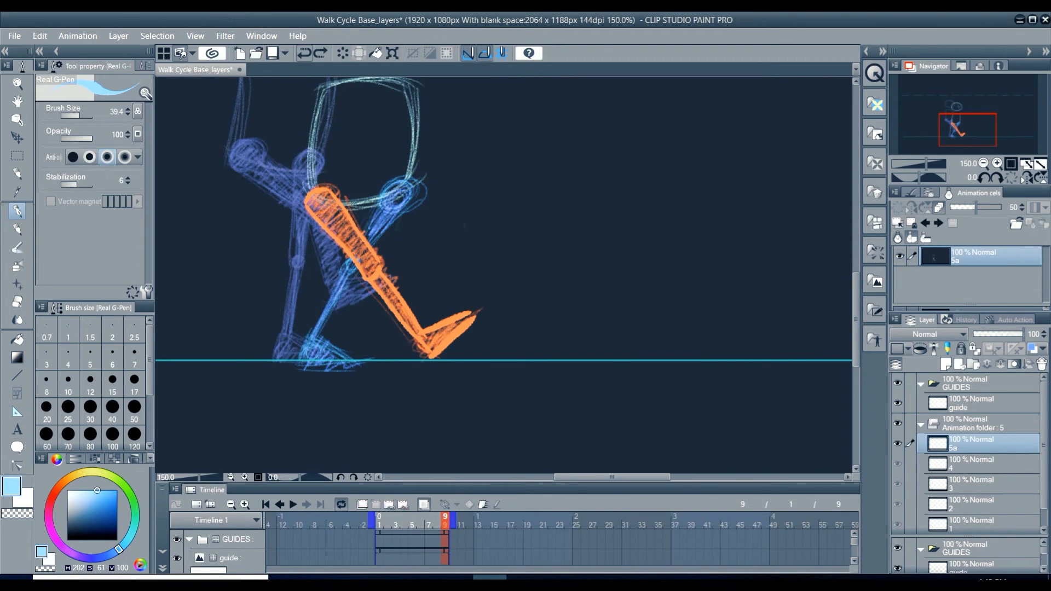
Step: Set the colour to orange with hue 2, turn off onion skinning and outline frame 7's bent orange leg
key("Left")
left_click_drag(59, 485, 55, 492)
left_click(424, 504)
left_click_drag(263, 151, 329, 206)
mouse_move(239, 171)
left_mouse_down()
mouse_move(307, 225)
mouse_move(333, 309)
left_mouse_up()
mouse_move(329, 203)
left_mouse_down()
mouse_move(344, 275)
mouse_move(397, 281)
left_mouse_up()
left_click_drag(344, 274, 386, 273)
Step: Strengthen the thigh, knee and shin of the bent orange leg on frame 5 with bold orange strokes
key("Left")
left_click_drag(233, 178, 299, 237)
left_click_drag(210, 201, 290, 252)
mouse_move(280, 254)
left_mouse_down()
mouse_move(229, 281)
mouse_move(307, 250)
left_mouse_up()
left_click(270, 262, "alt")
left_click(270, 210, "alt")
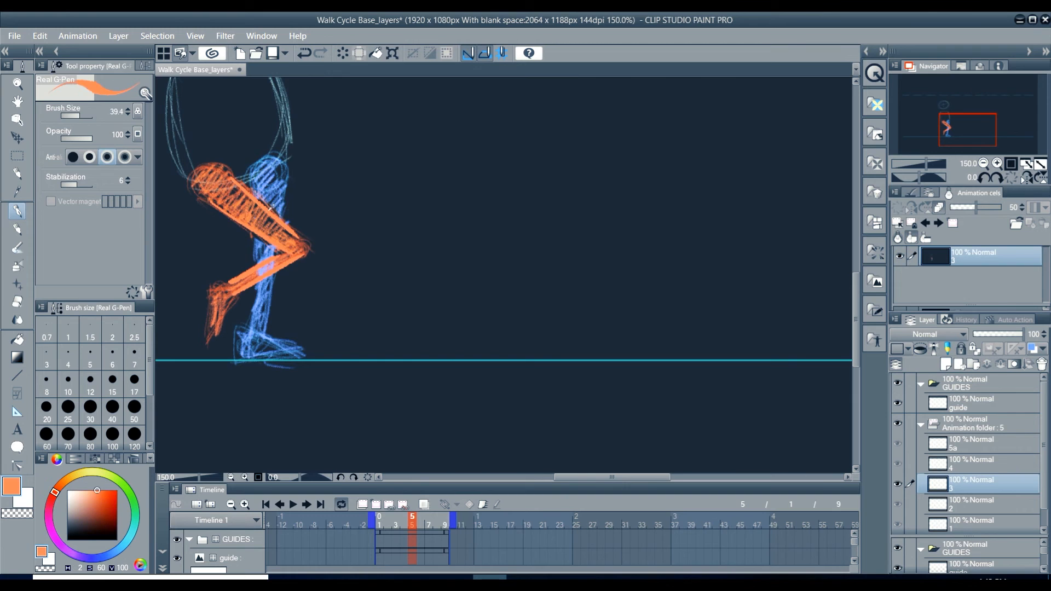
left_click_drag(244, 284, 283, 259)
left_click_drag(275, 265, 290, 257)
Step: Outline the thigh, shin and foot of the orange leg on frame 3 with bold orange strokes
key("Left")
left_click_drag(352, 281, 624, 255)
left_click_drag(423, 166, 423, 247)
left_click_drag(421, 250, 377, 295)
left_click_drag(396, 176, 406, 256)
left_click_drag(374, 301, 435, 322)
Step: Trace both sides of frame 1's orange rear leg from hip to ankle with bold strokes
key("Left")
left_click_drag(316, 189, 282, 294)
left_click_drag(293, 183, 273, 276)
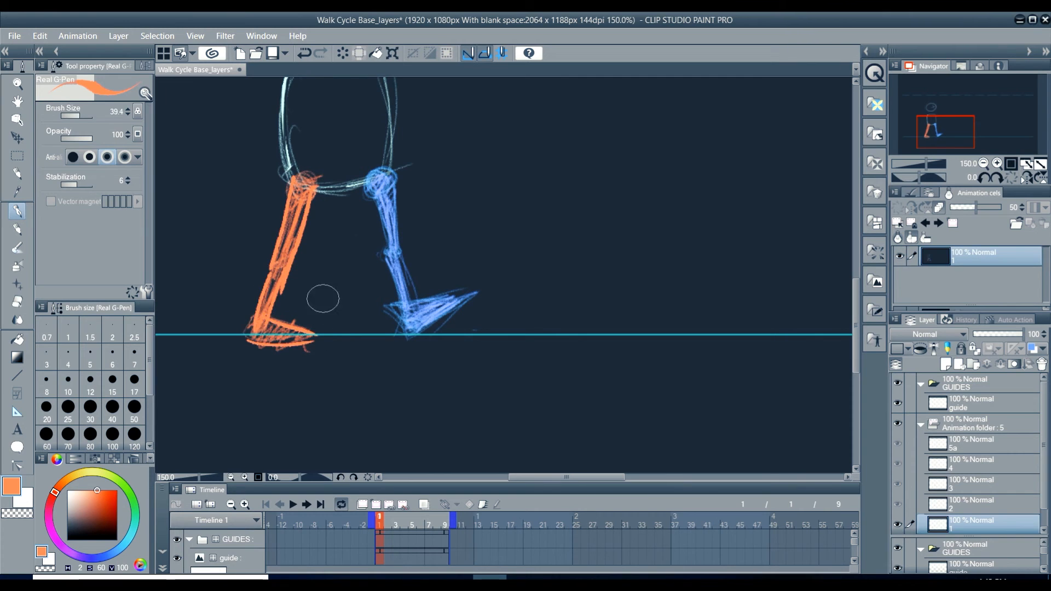
Step: Play back the walk animation to check the thickened orange legs in motion
key("ctrl+minus")
key("ctrl+minus")
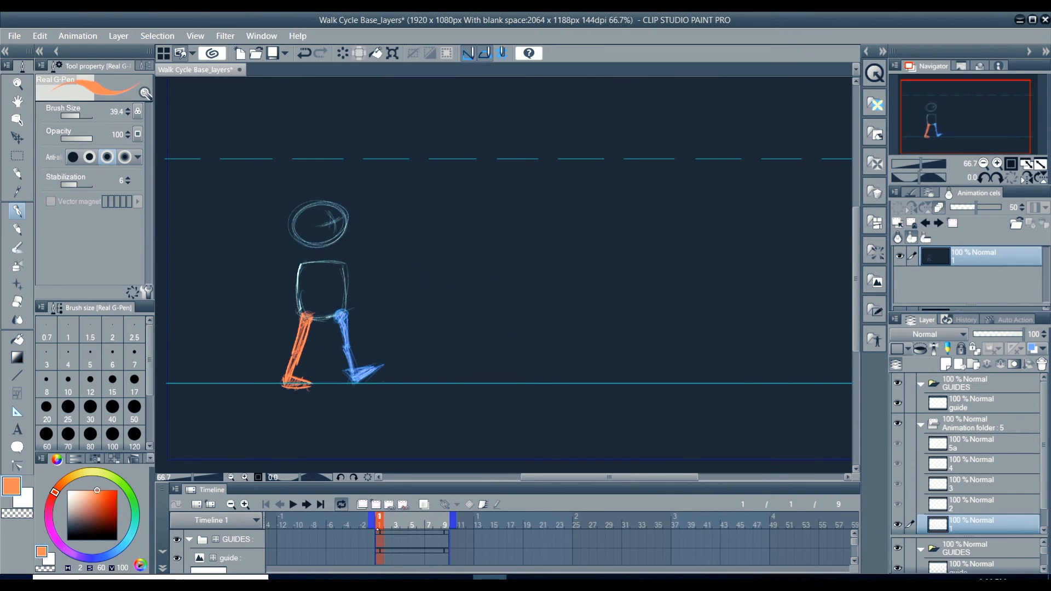
left_click(293, 504)
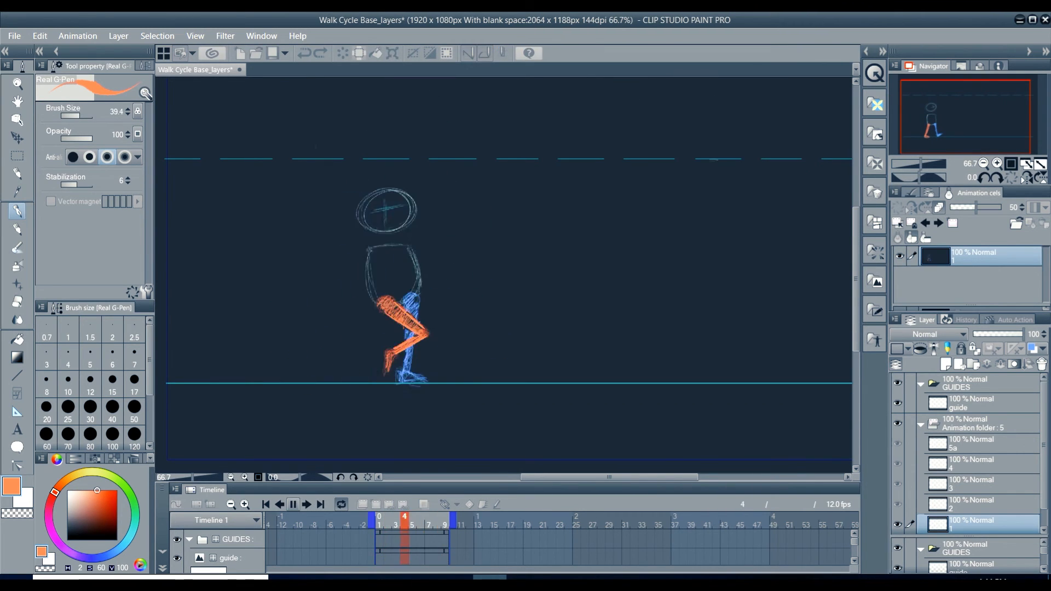